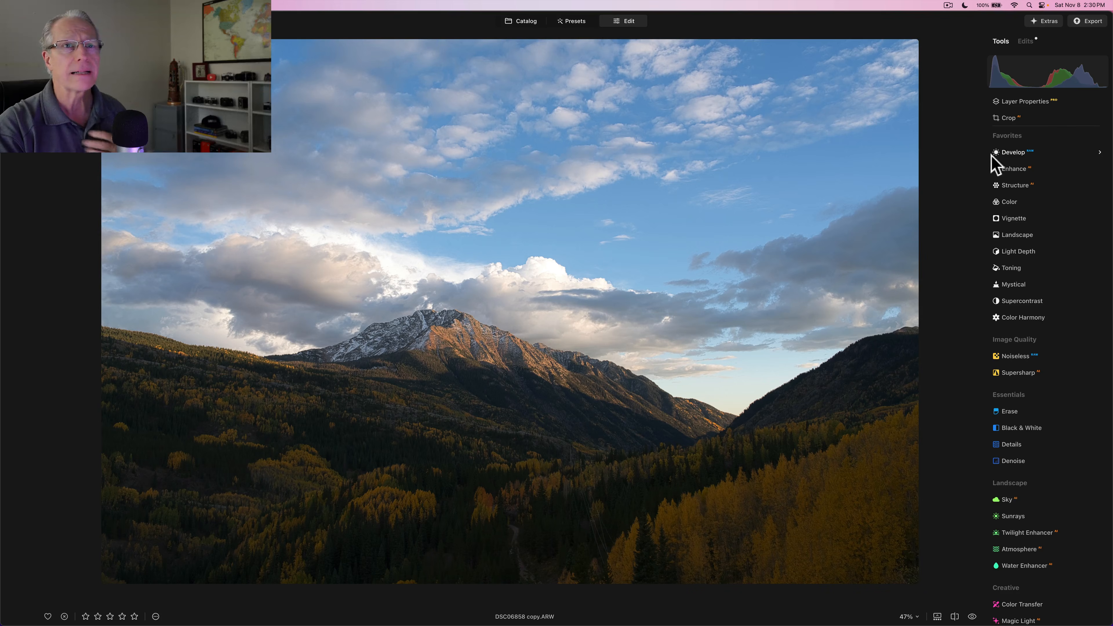
- Review the Develop adjustments and compare them against the original photo
click(1010, 152)
click(1032, 160)
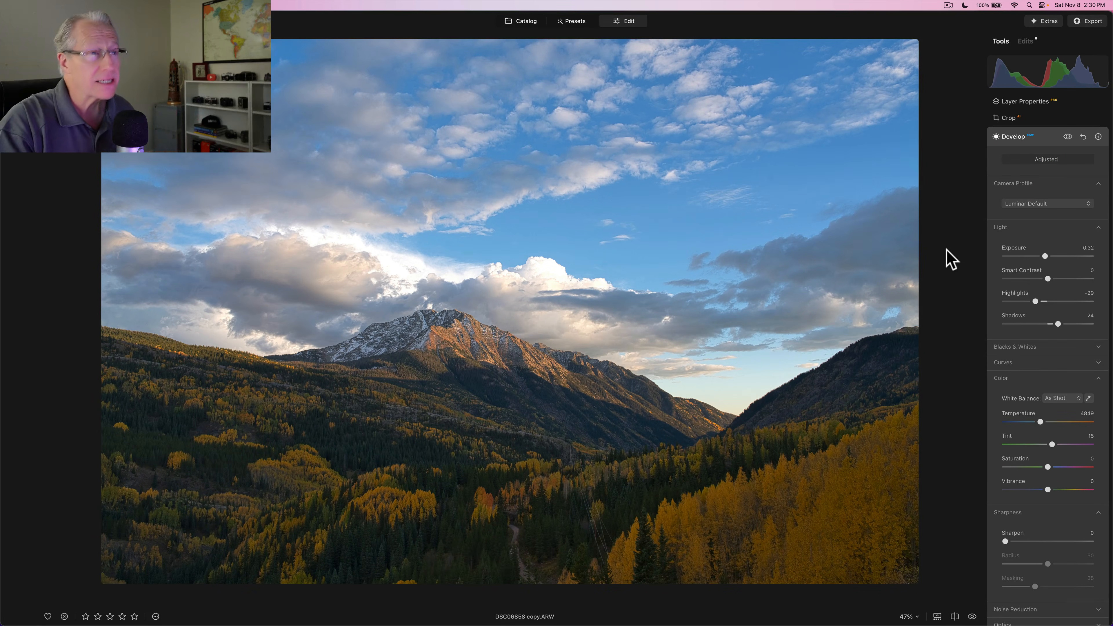
key(backslash)
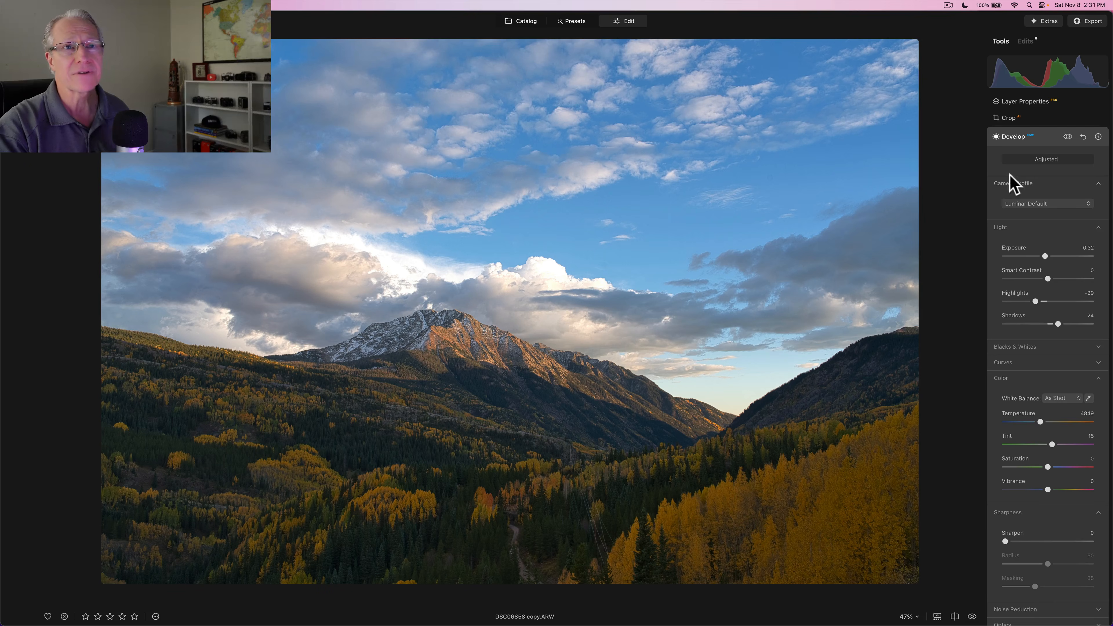
click(1033, 139)
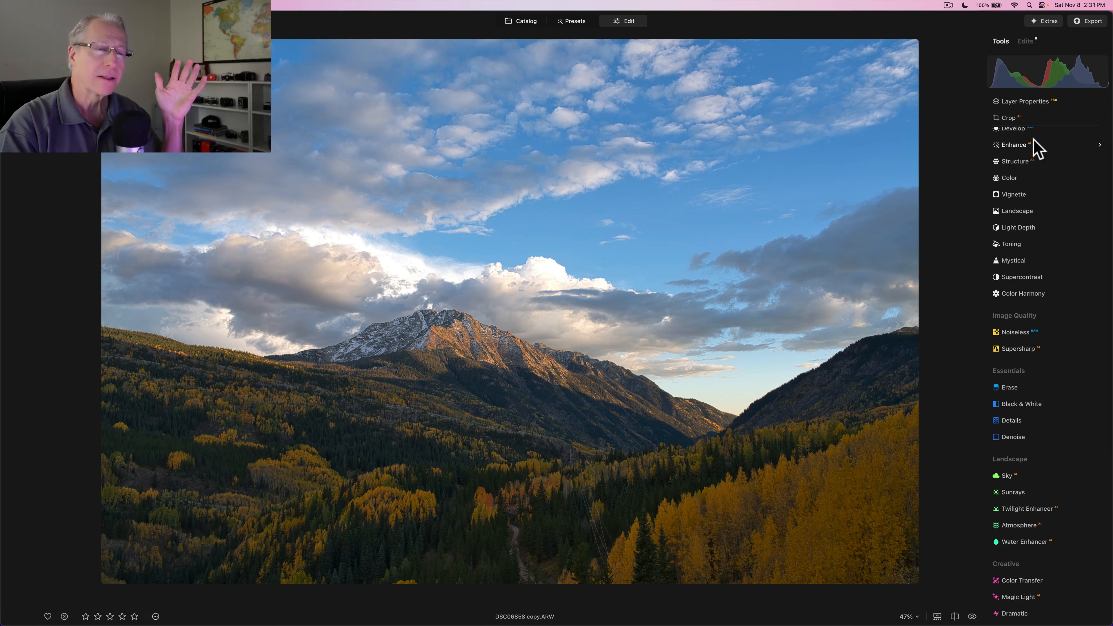
- Open the Light Depth tool and set its Amount to 50
click(1027, 226)
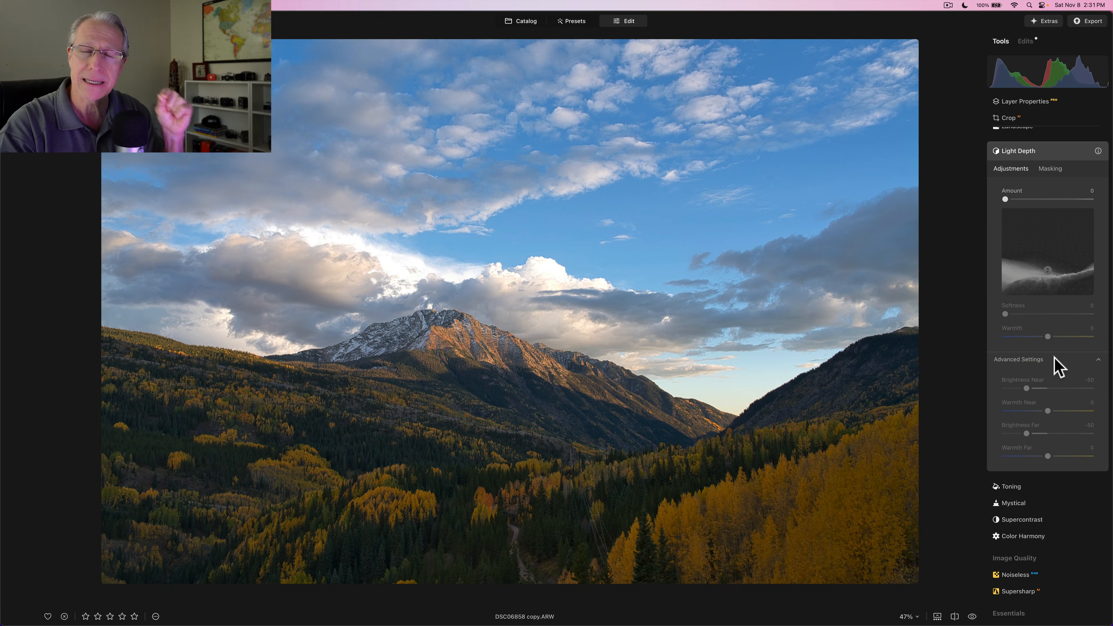
click(1048, 200)
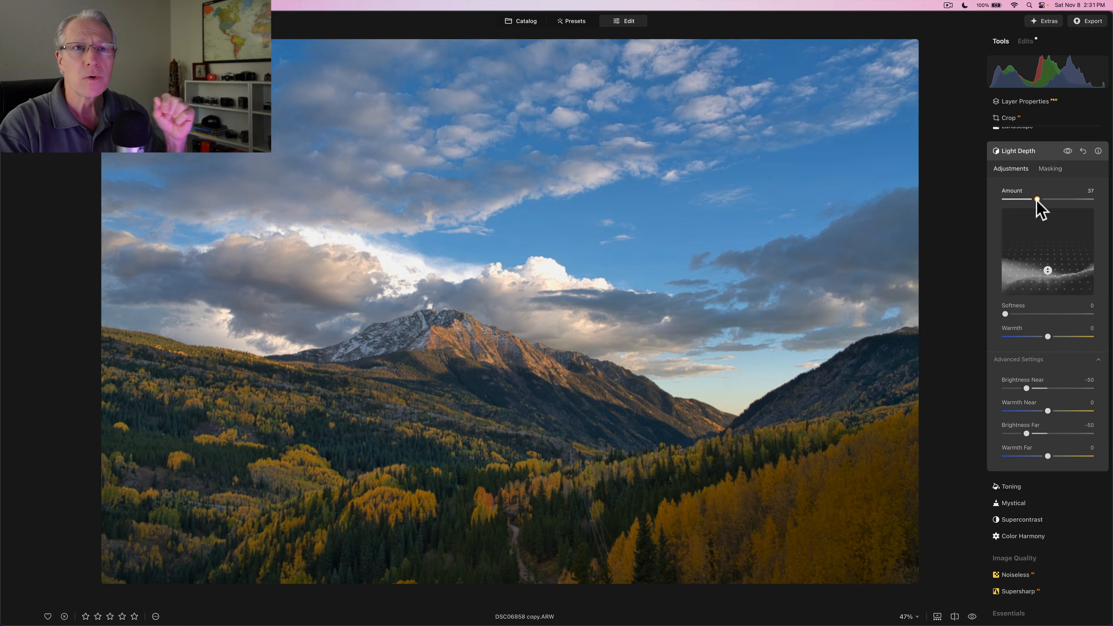
drag(1049, 200, 1047, 200)
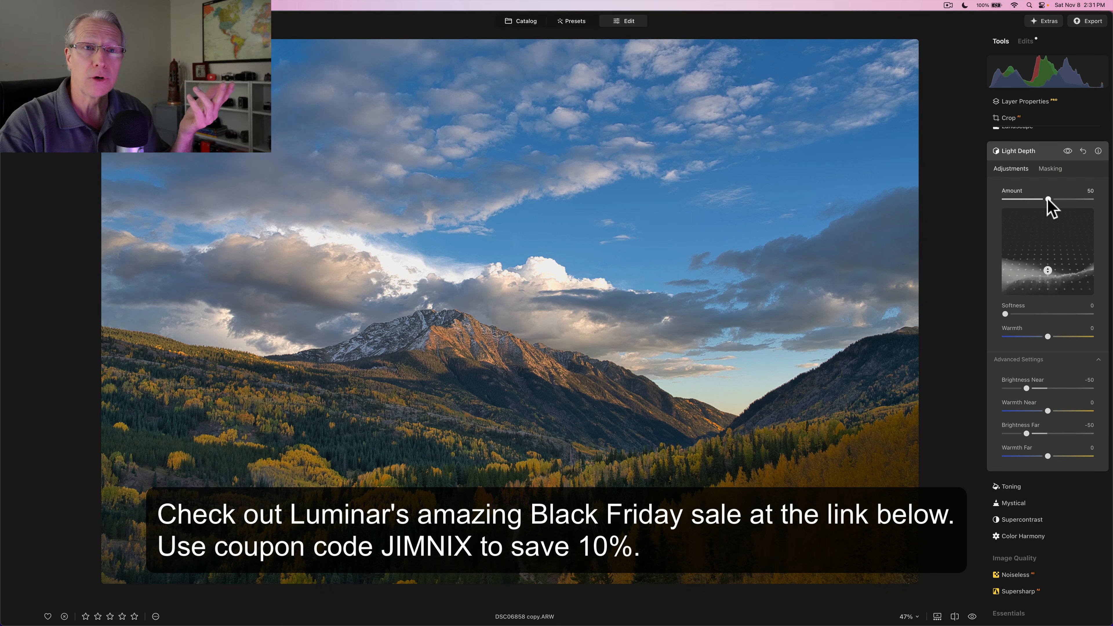
mouse_move(1046, 225)
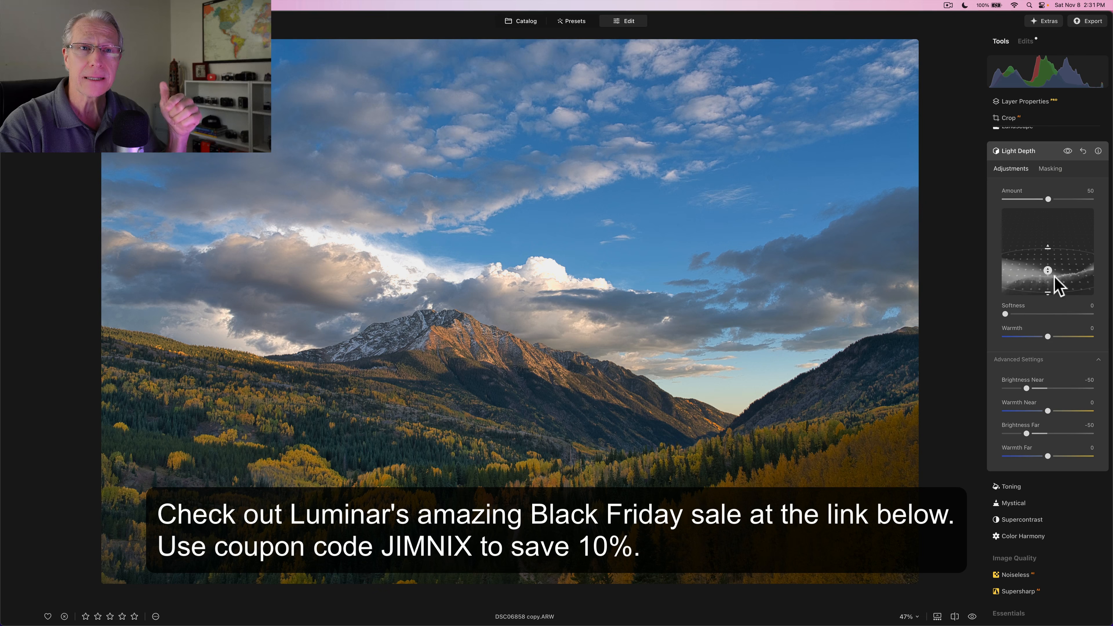
- Move the Light Depth focus point farther back toward the mountain and narrow its depth range
drag(1048, 270, 1051, 233)
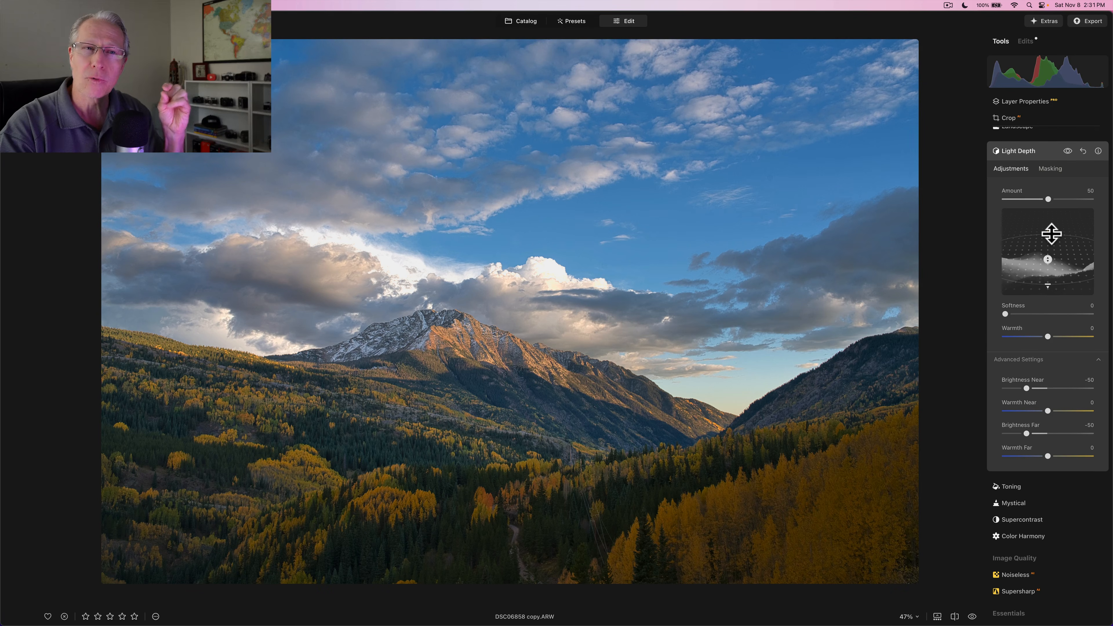
drag(1051, 234, 1051, 242)
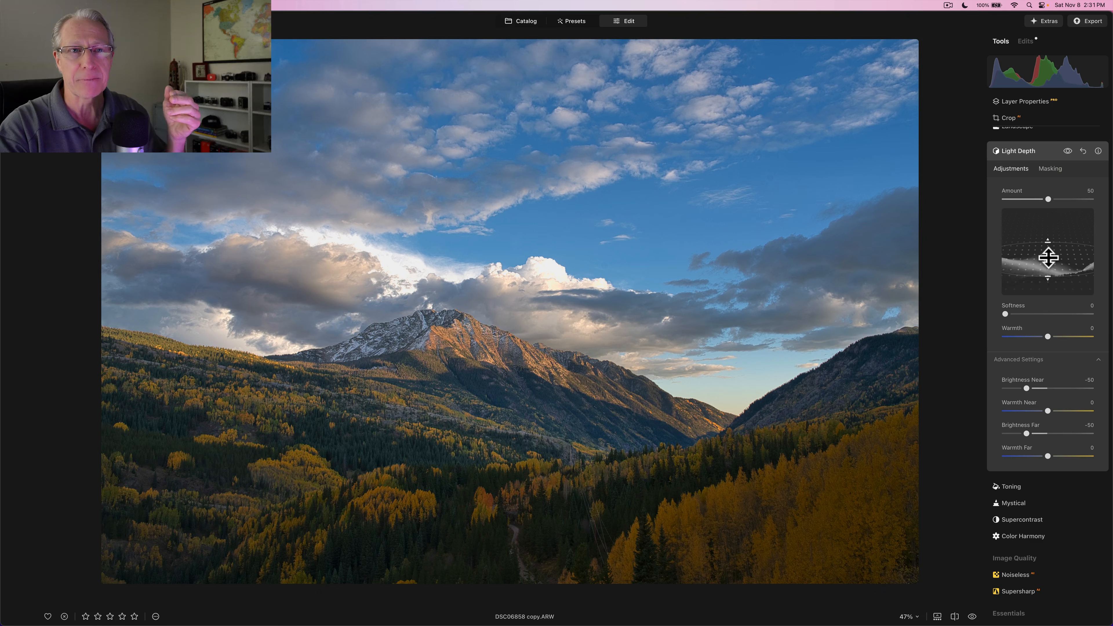
drag(1049, 262, 1048, 258)
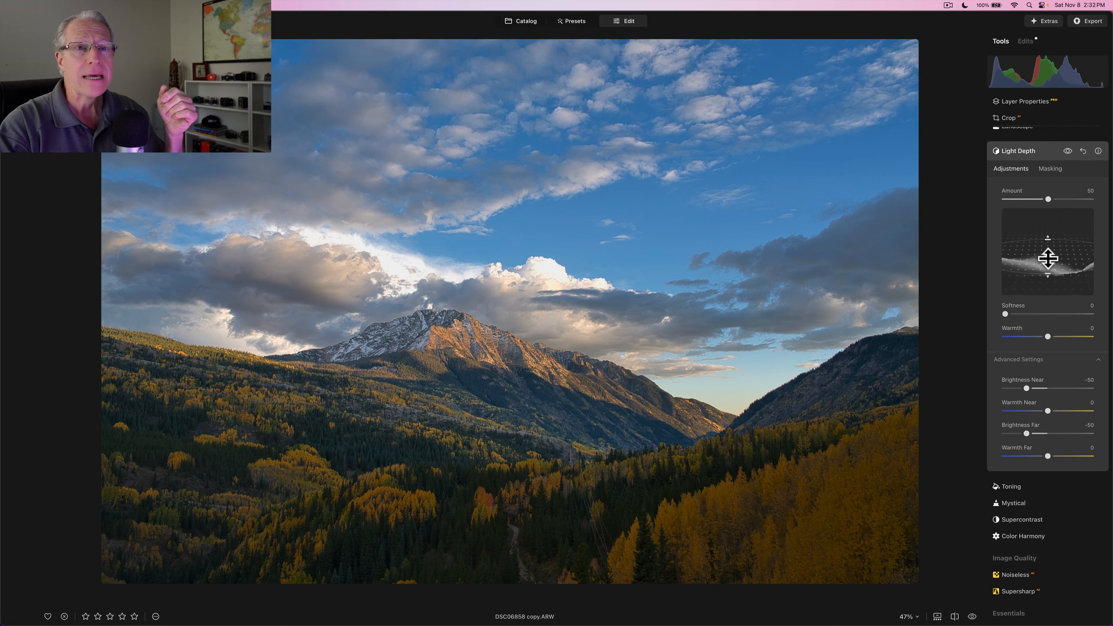
drag(1048, 258, 1049, 256)
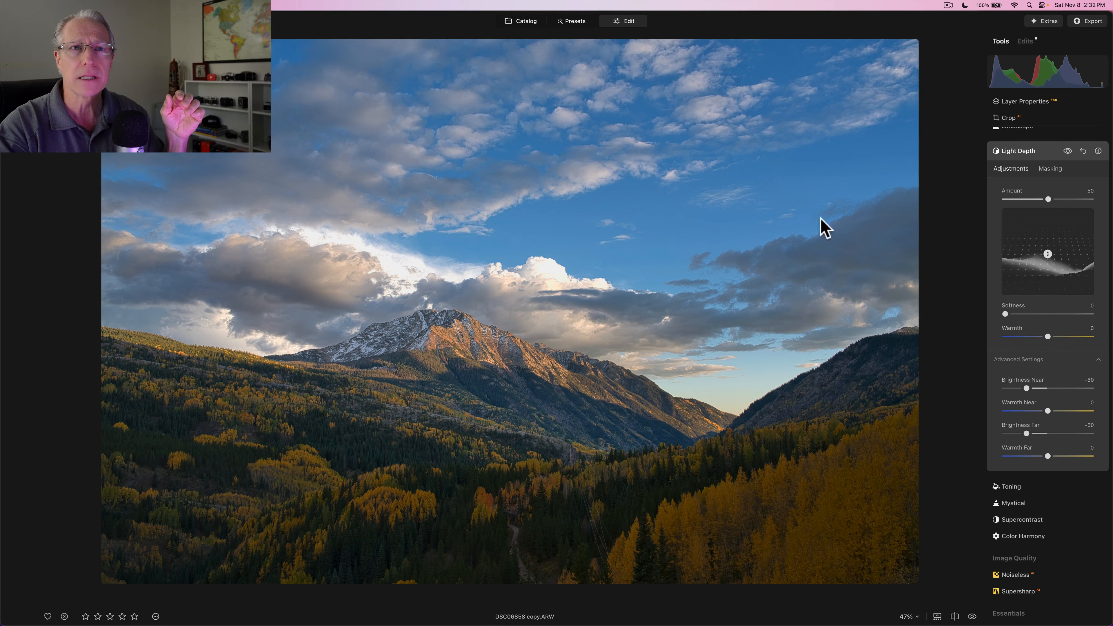
- Compare the photo with and without the Light Depth effect and check which controls its advanced settings contain
click(1068, 151)
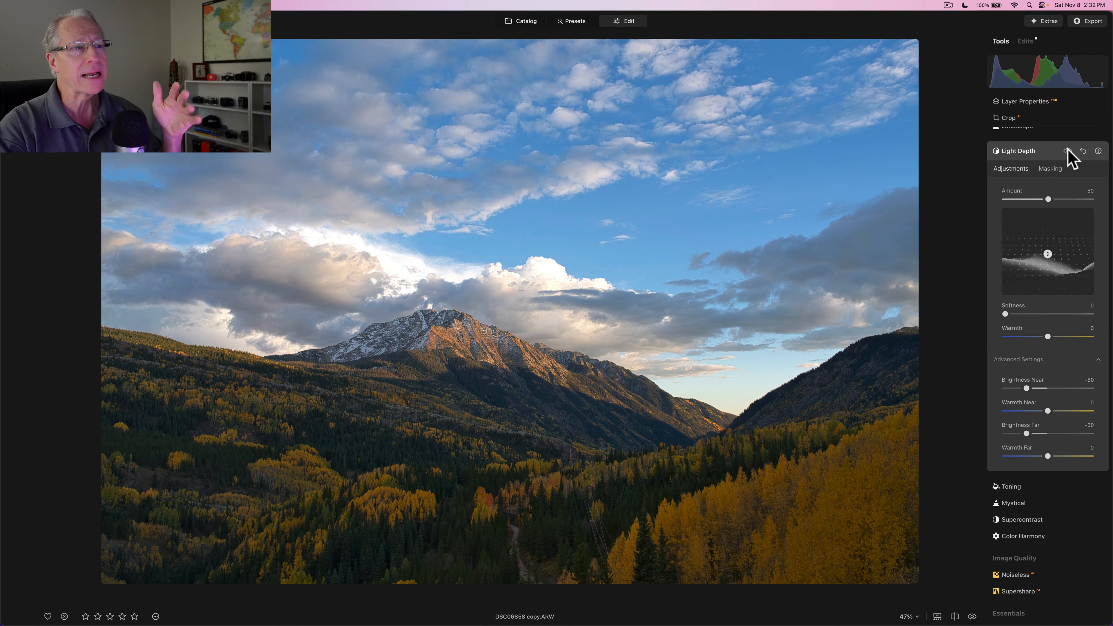
click(1067, 151)
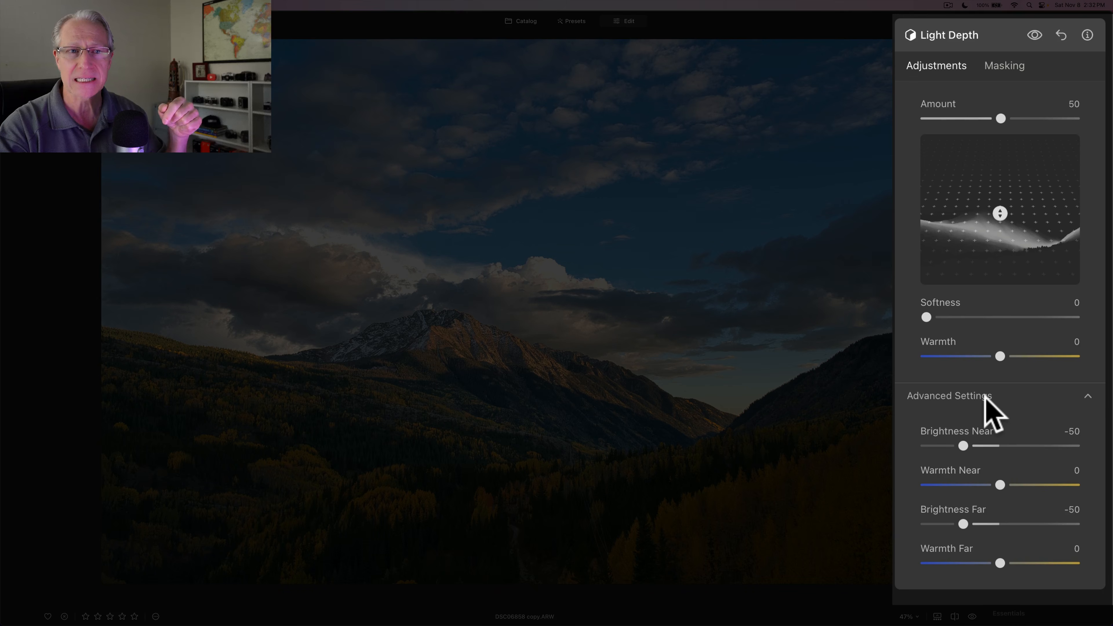
click(985, 395)
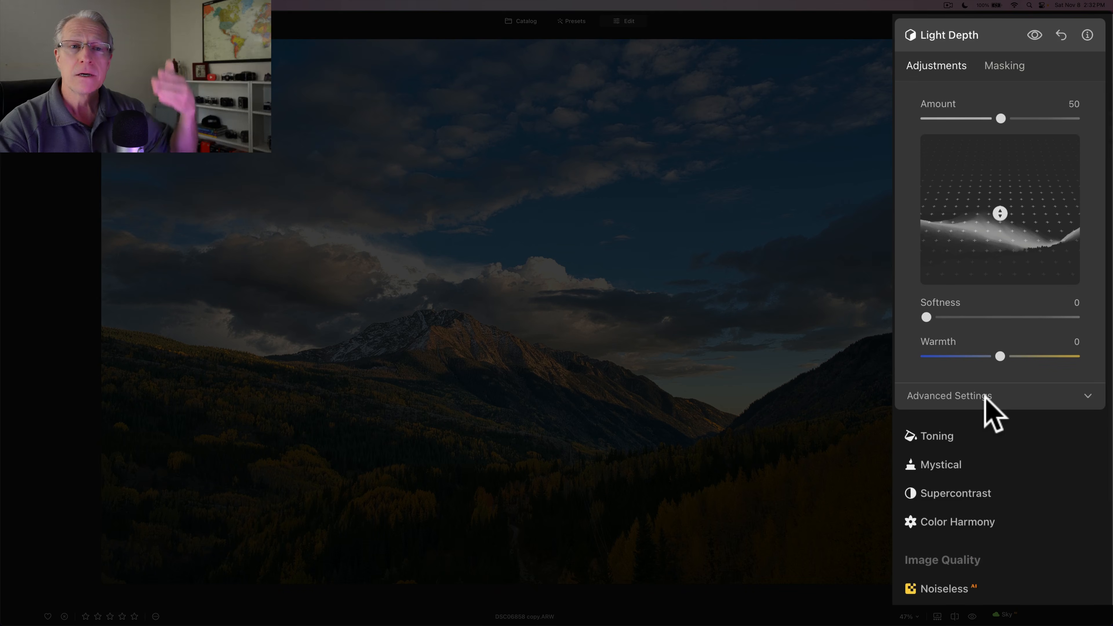
click(985, 395)
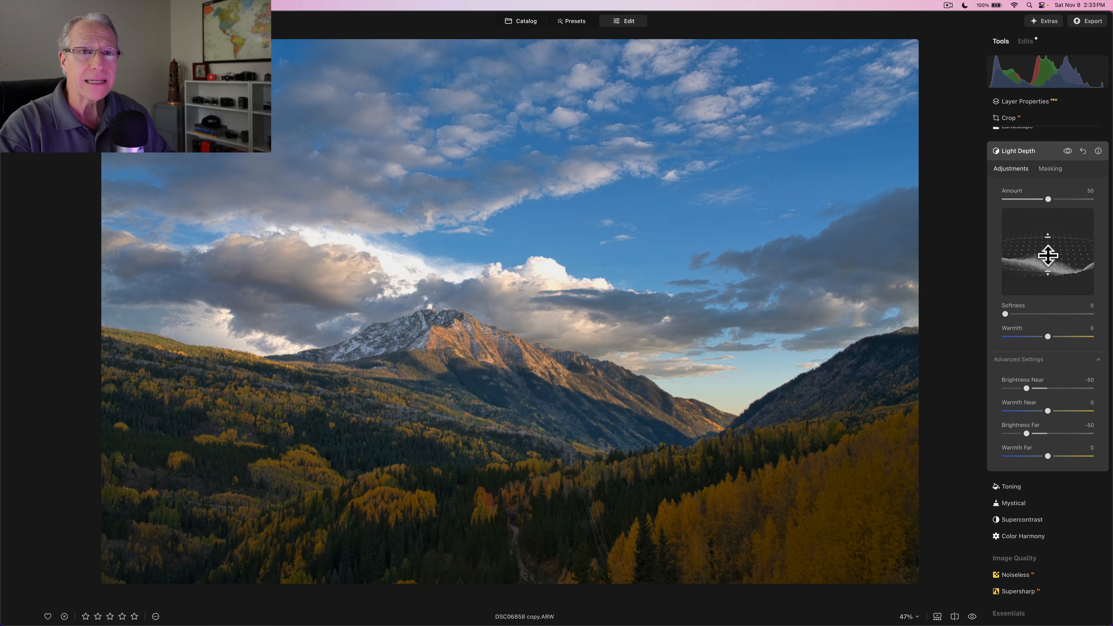
- Try the depth point in the near foreground, then move it back to the distant mountain
drag(1048, 254, 1048, 285)
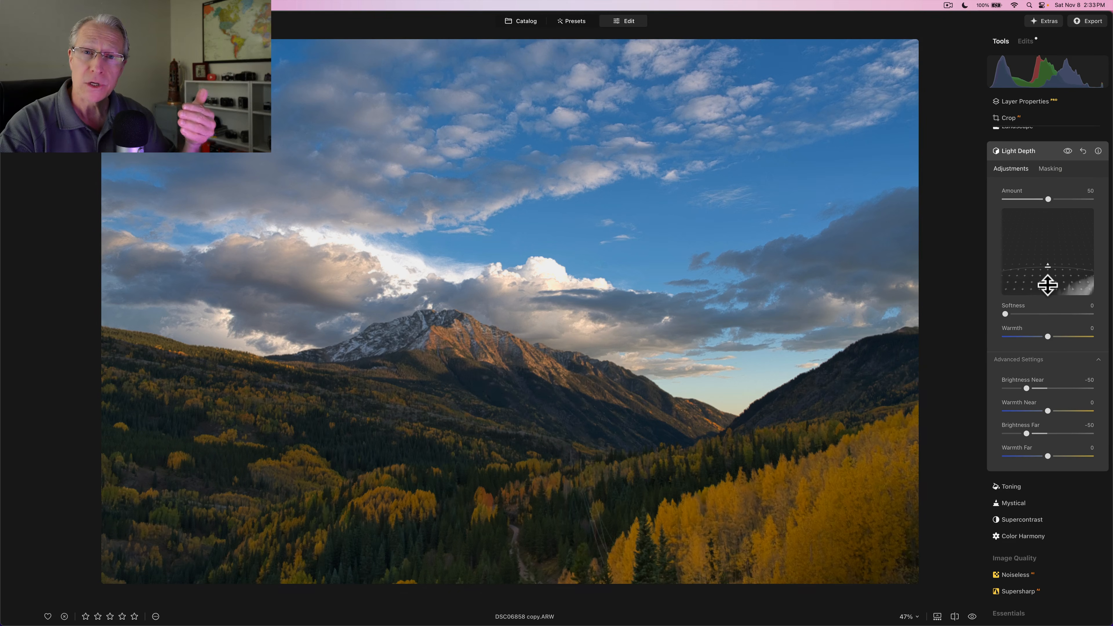
drag(1048, 285, 1047, 248)
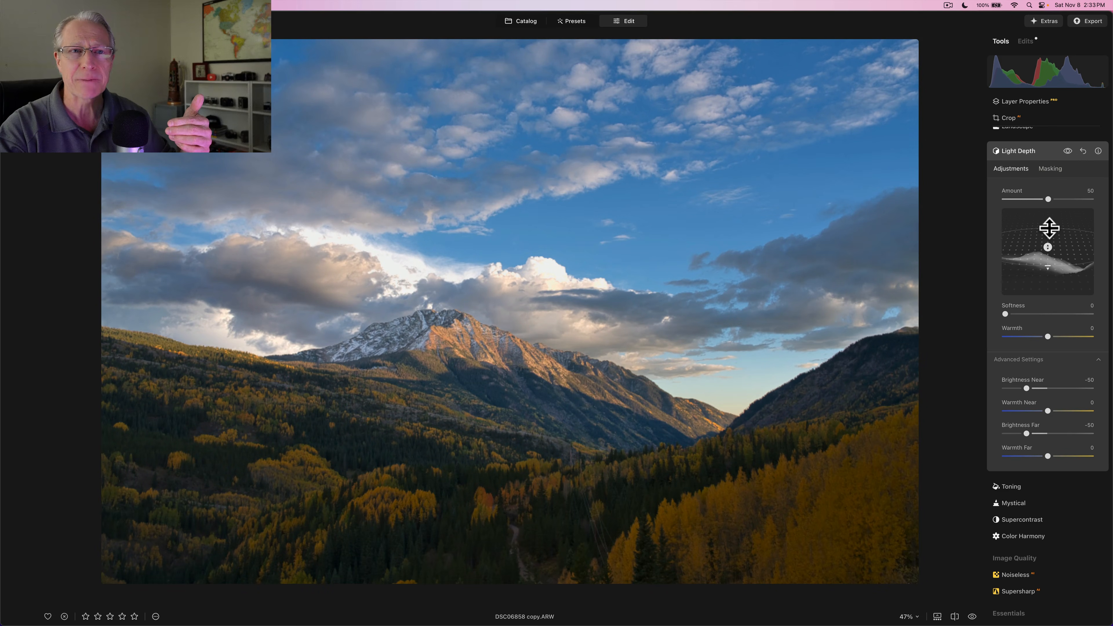
drag(1049, 231, 1049, 232)
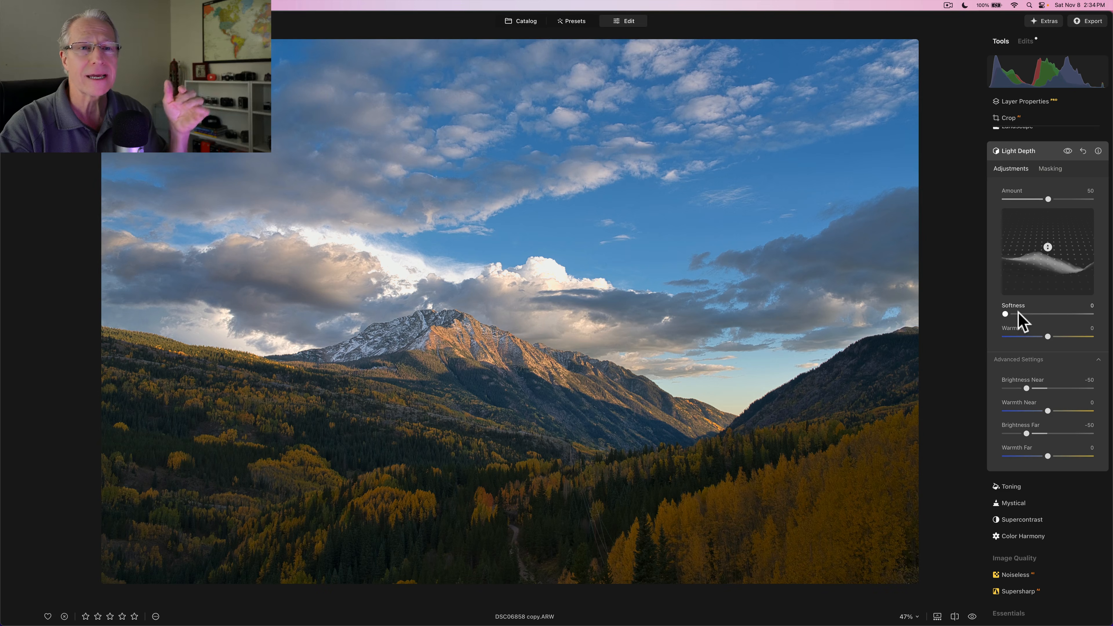
- Try a softer Light Depth transition by raising Softness past the midpoint, then set it to 30
drag(1018, 312, 1047, 312)
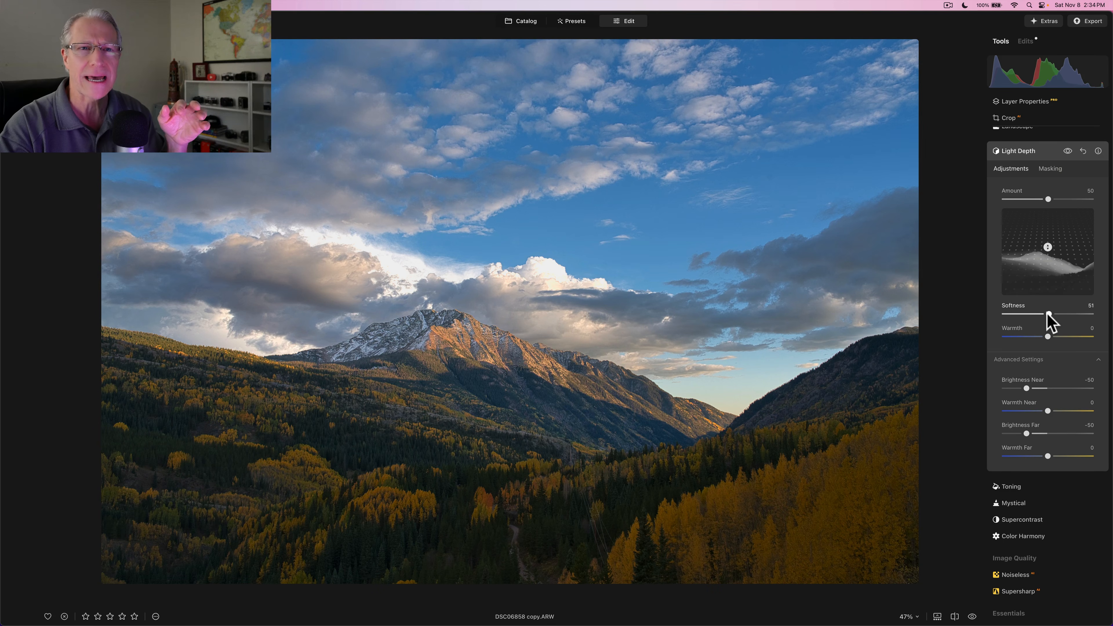
drag(1048, 314, 1048, 314)
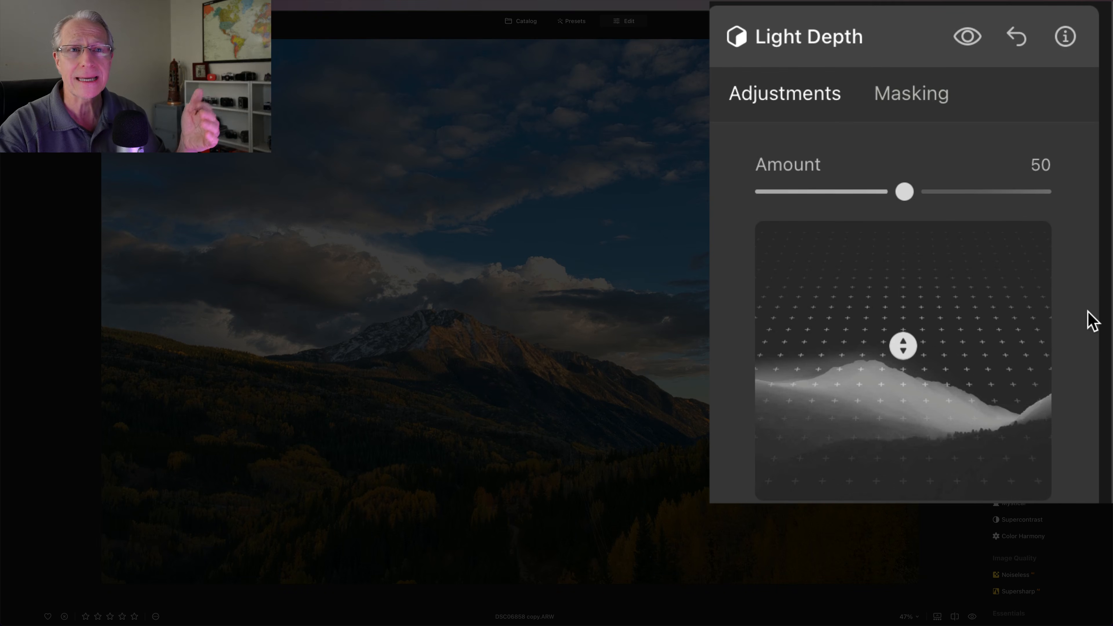
mouse_move(942, 433)
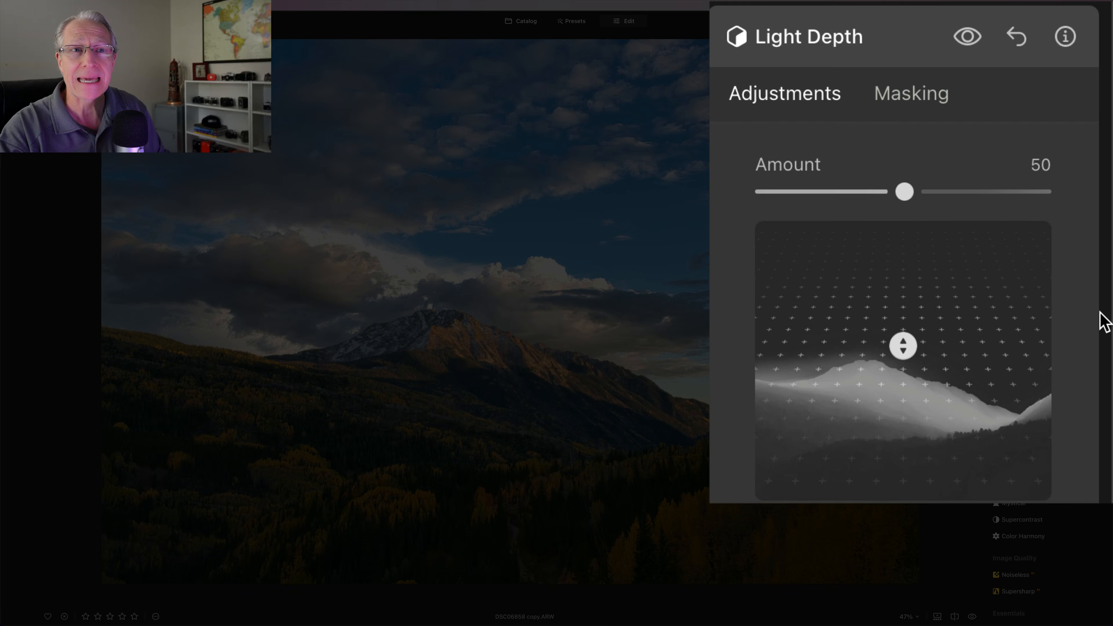
click(977, 311)
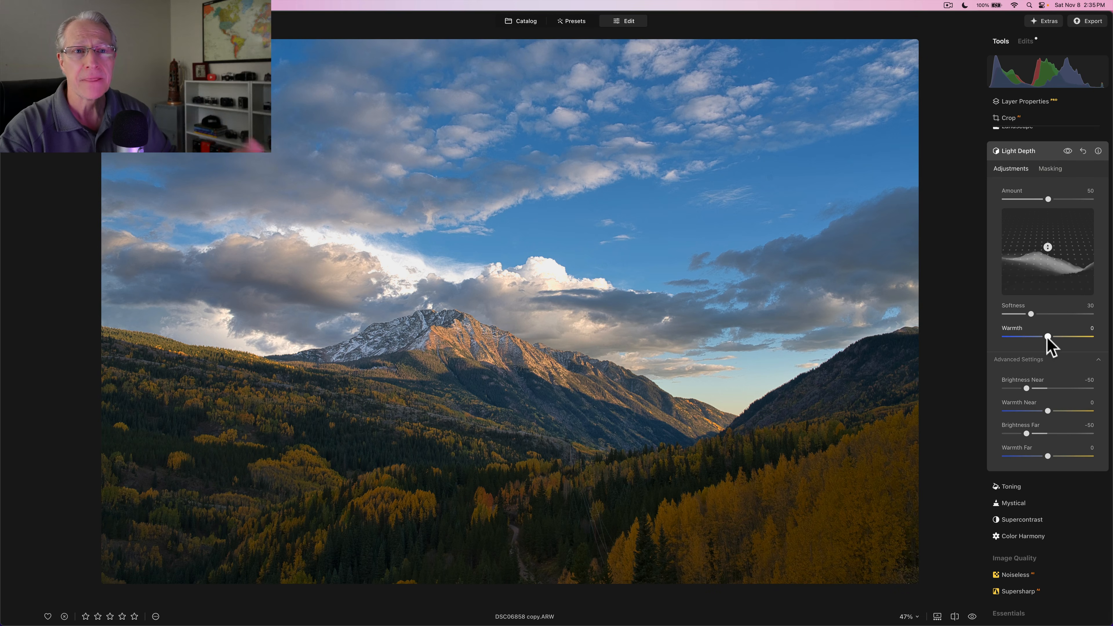
- Set the Light Depth Warmth to -100 and sweep the depth point through the scene, settling it on the nearer valley
drag(1047, 335, 1099, 334)
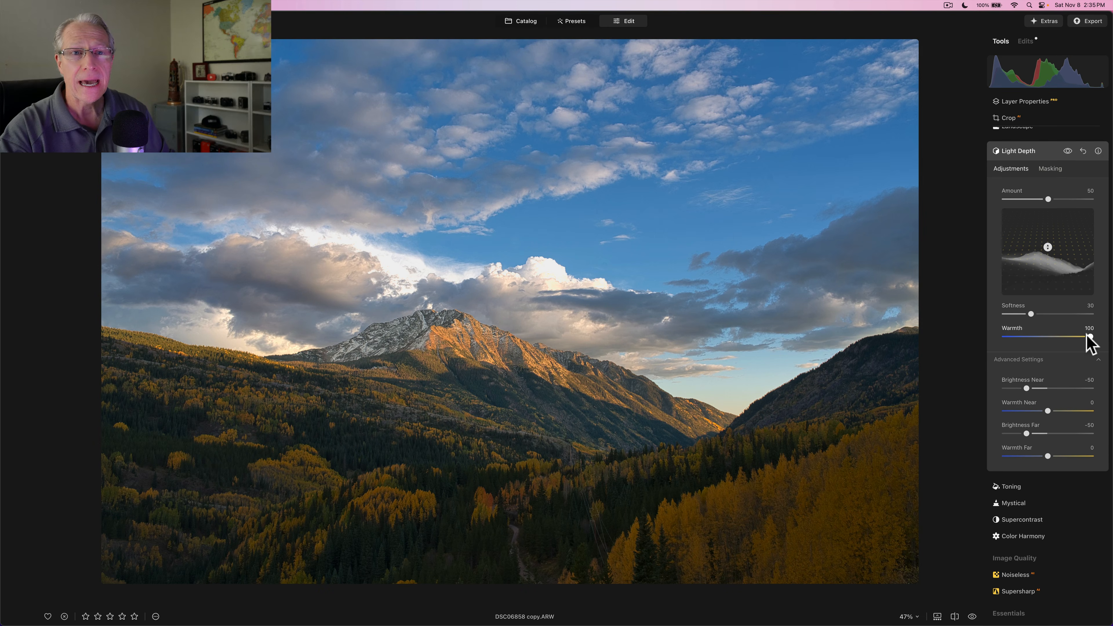
drag(1091, 337, 987, 329)
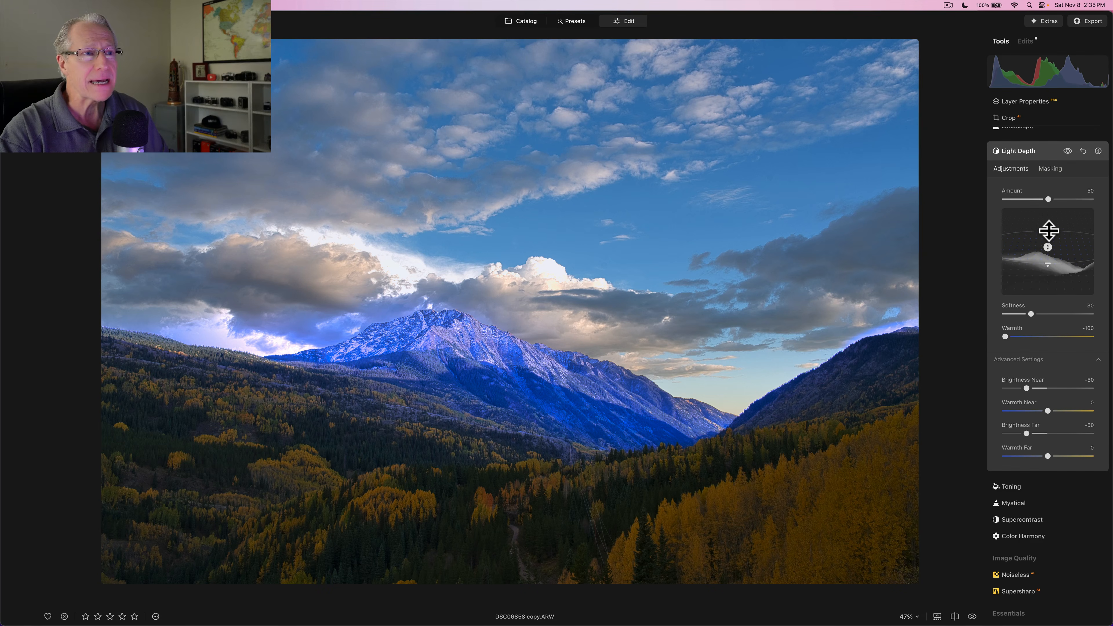
mouse_move(1049, 230)
mouse_down()
mouse_move(1049, 206)
mouse_move(1046, 241)
mouse_move(1047, 228)
mouse_up()
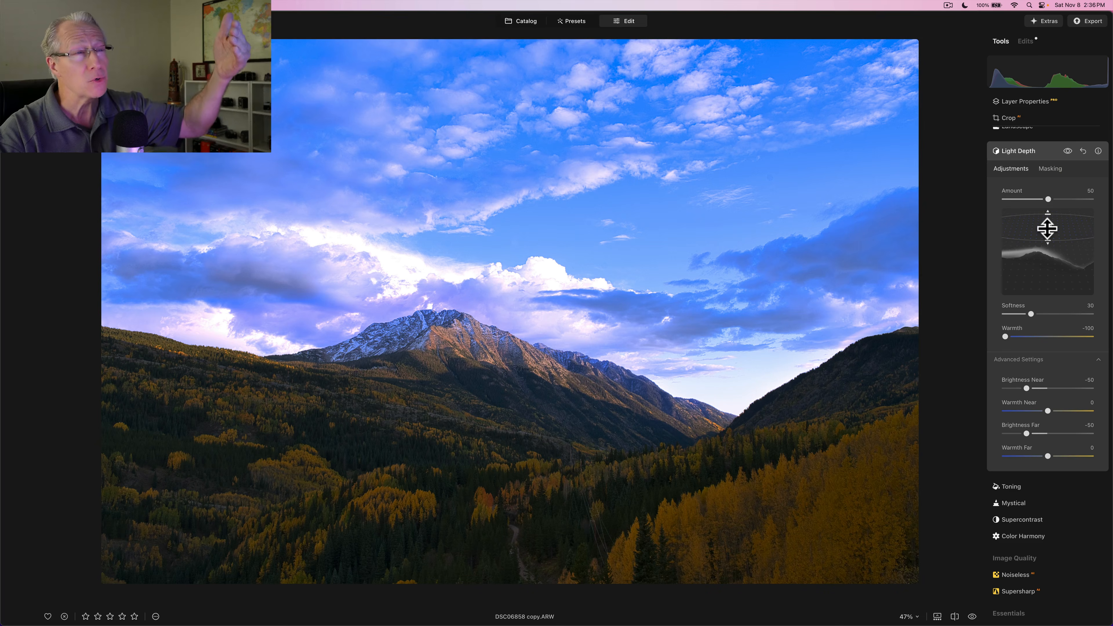
drag(1047, 228, 1050, 252)
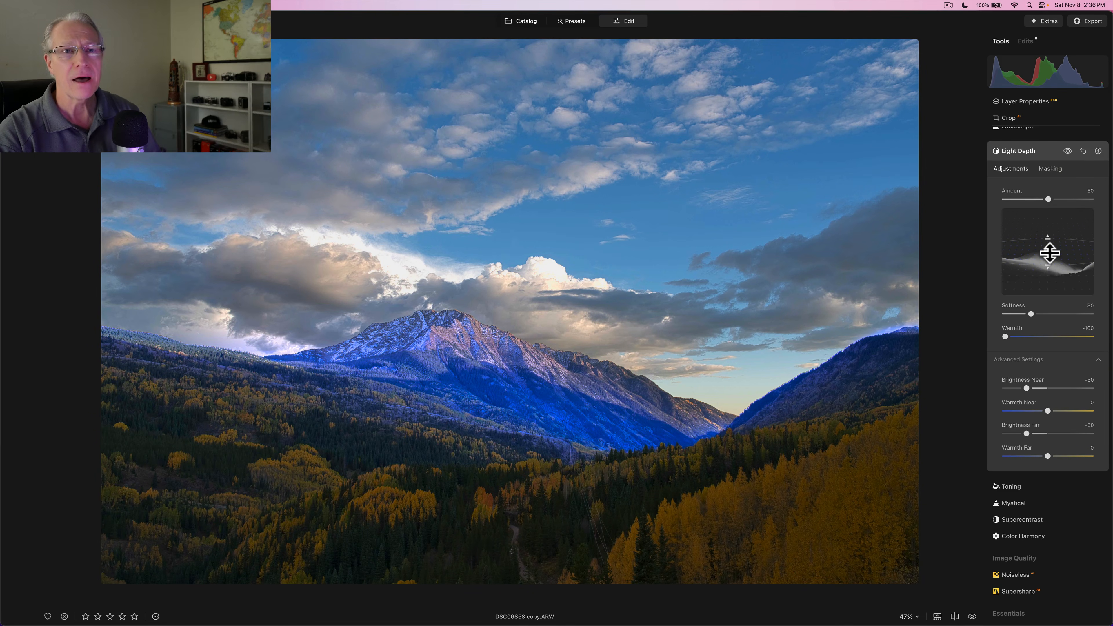
drag(1050, 253, 1050, 282)
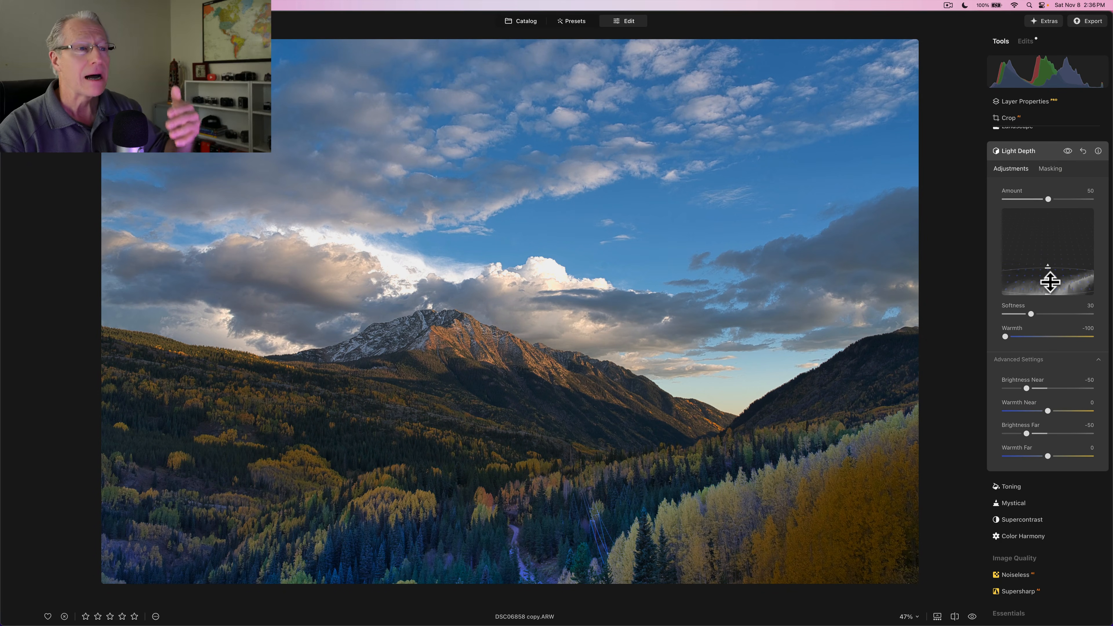
drag(1049, 281, 1048, 254)
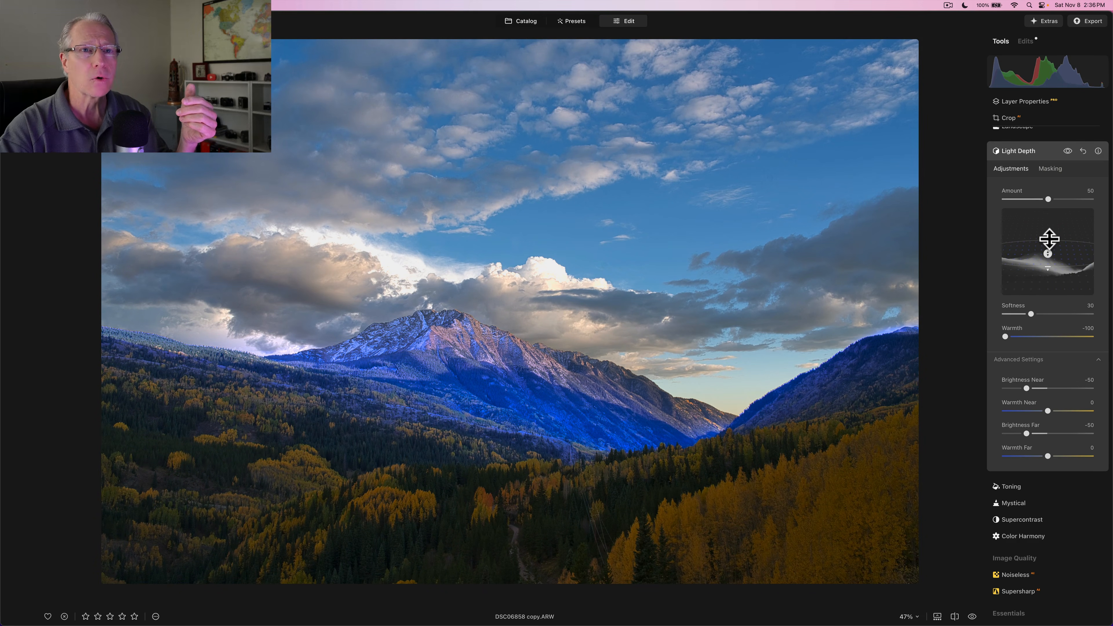
mouse_move(1049, 239)
mouse_down()
mouse_move(1048, 219)
mouse_move(1055, 278)
mouse_move(1051, 251)
mouse_up()
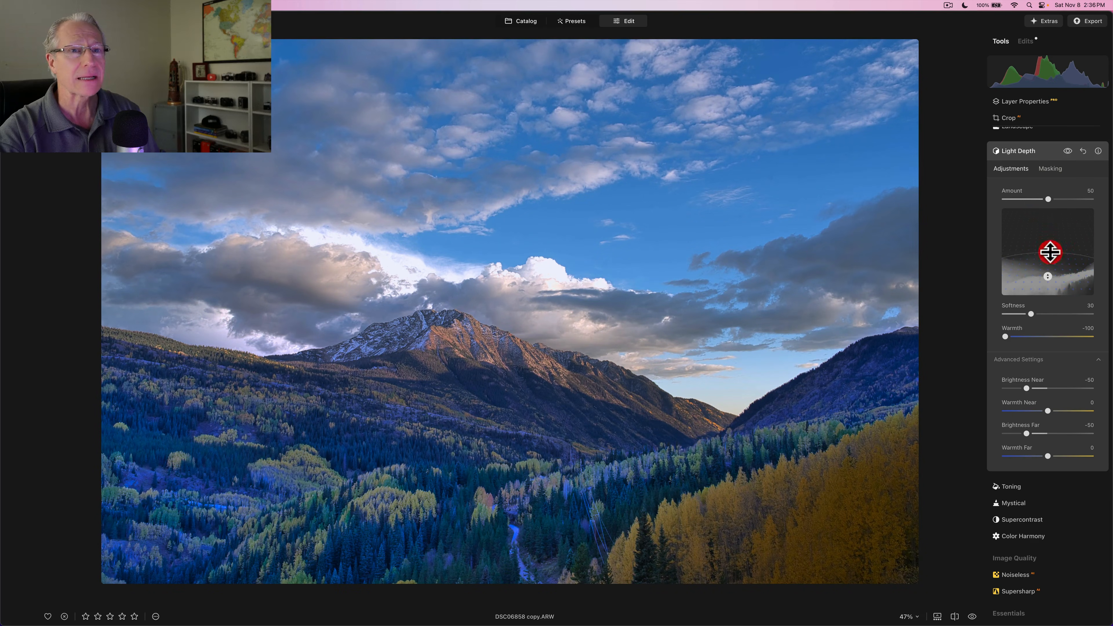
- Set Light Depth Softness to 0, Amount to 100, and both Brightness Near and Brightness Far to 0
drag(1030, 314, 992, 311)
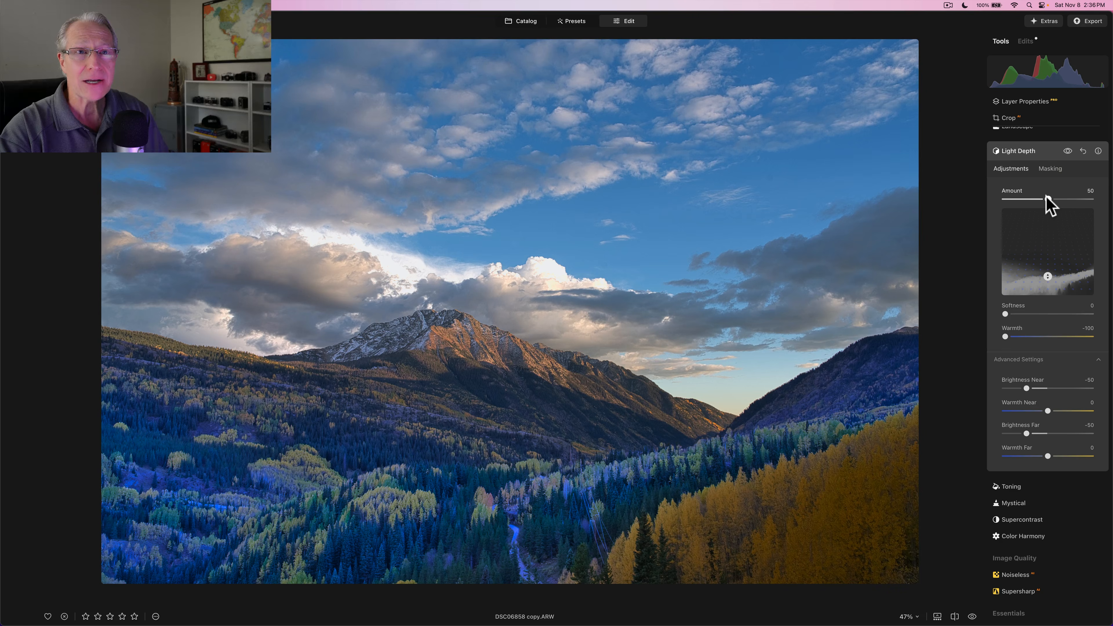
drag(1047, 199, 1110, 195)
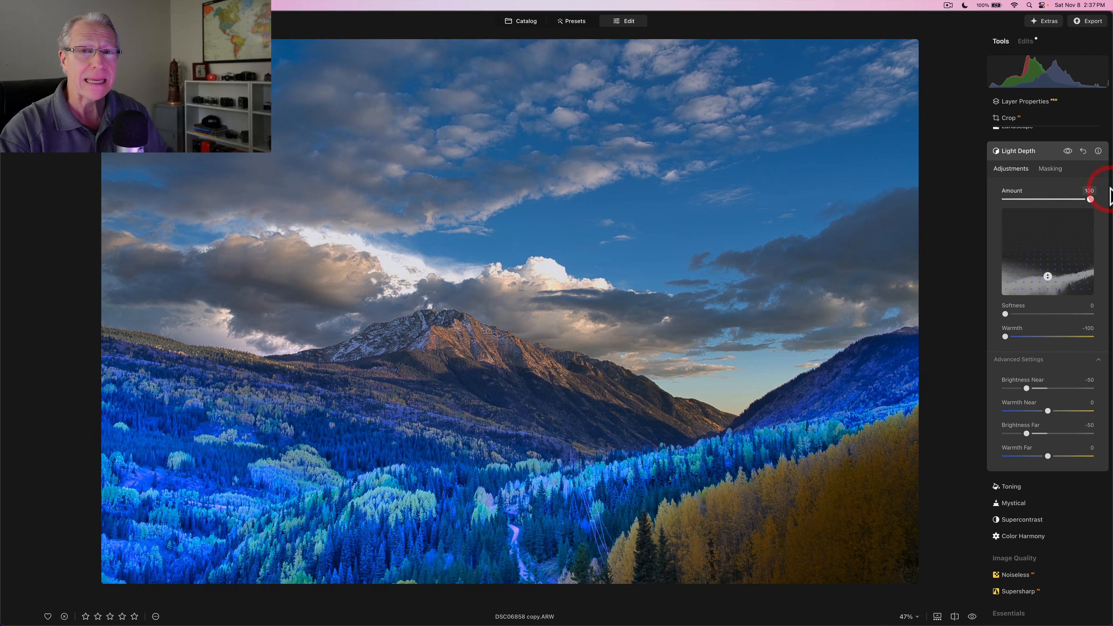
click(1048, 388)
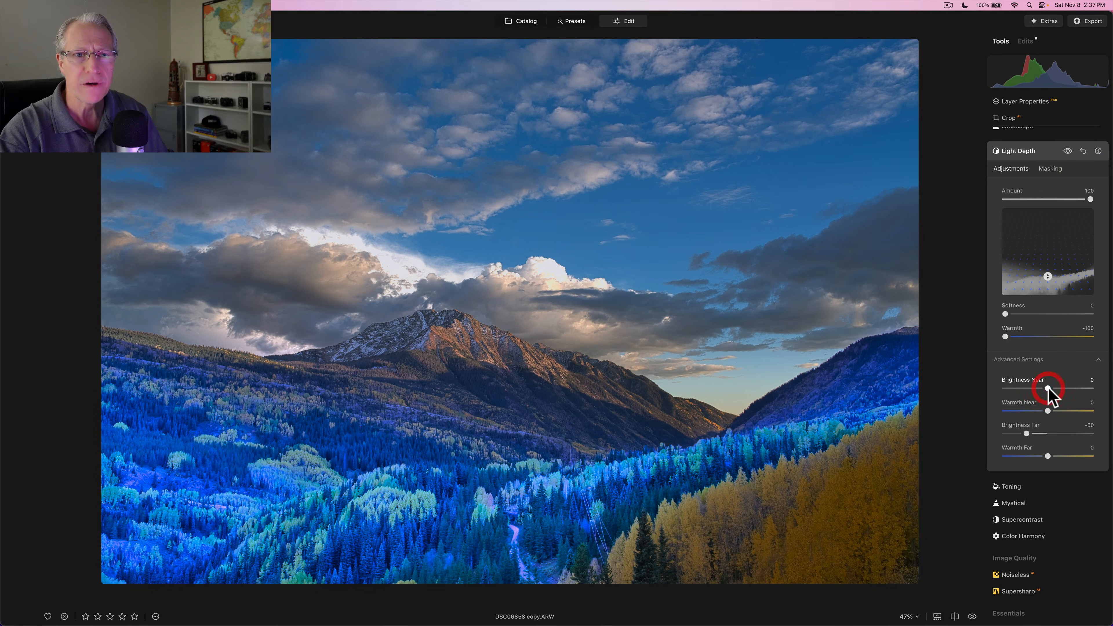
click(1048, 433)
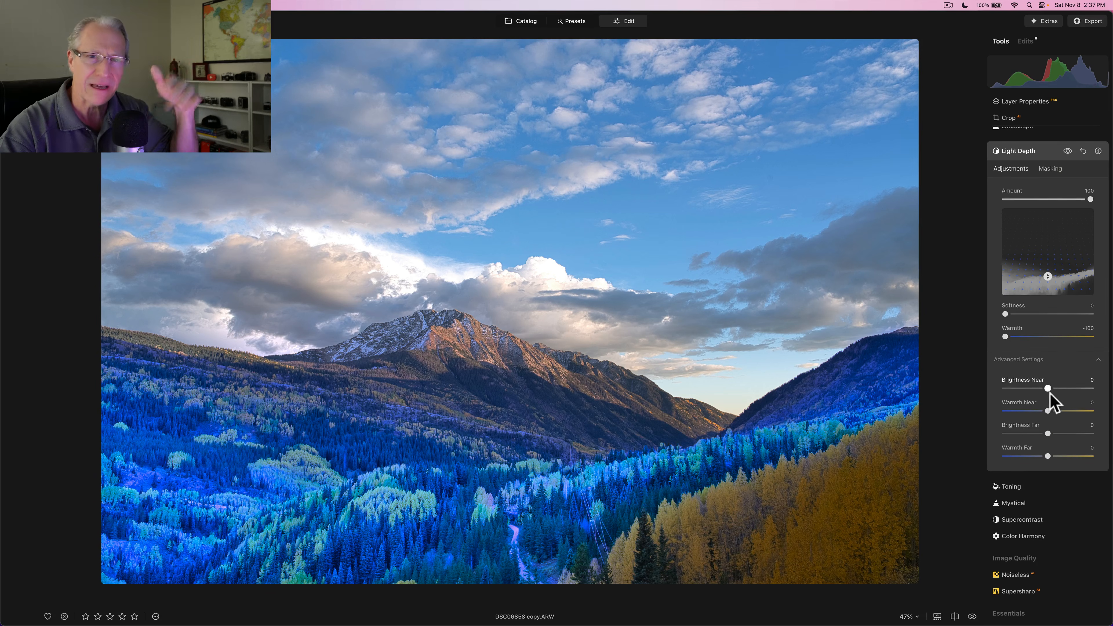
- Collapse the advanced Light Depth settings and move the depth point closer to the foreground trees
click(1015, 360)
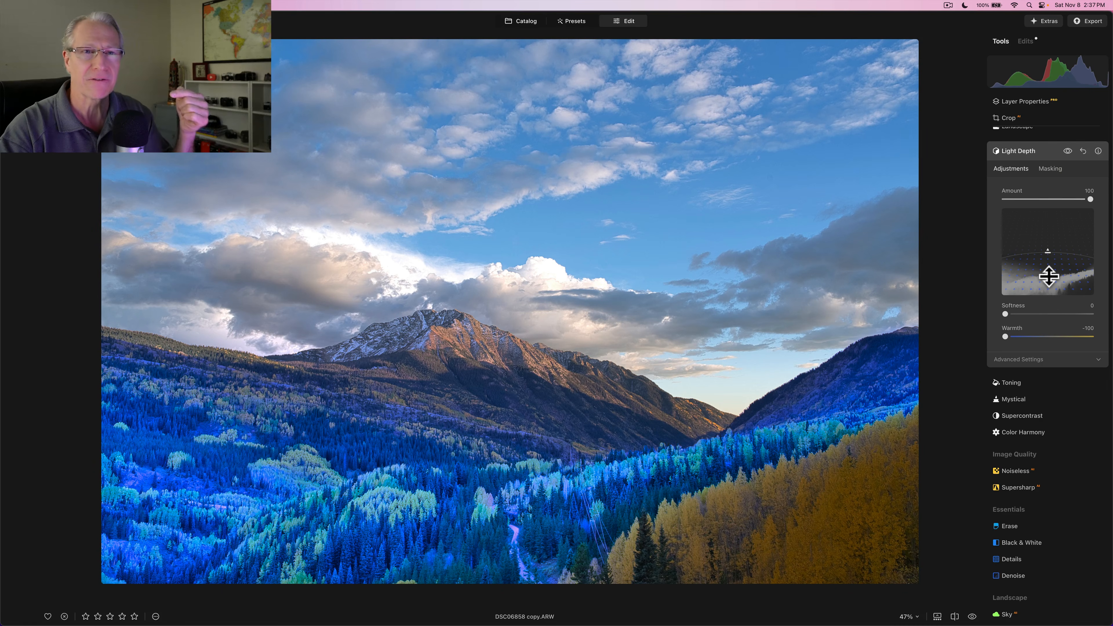
drag(1048, 276, 1053, 282)
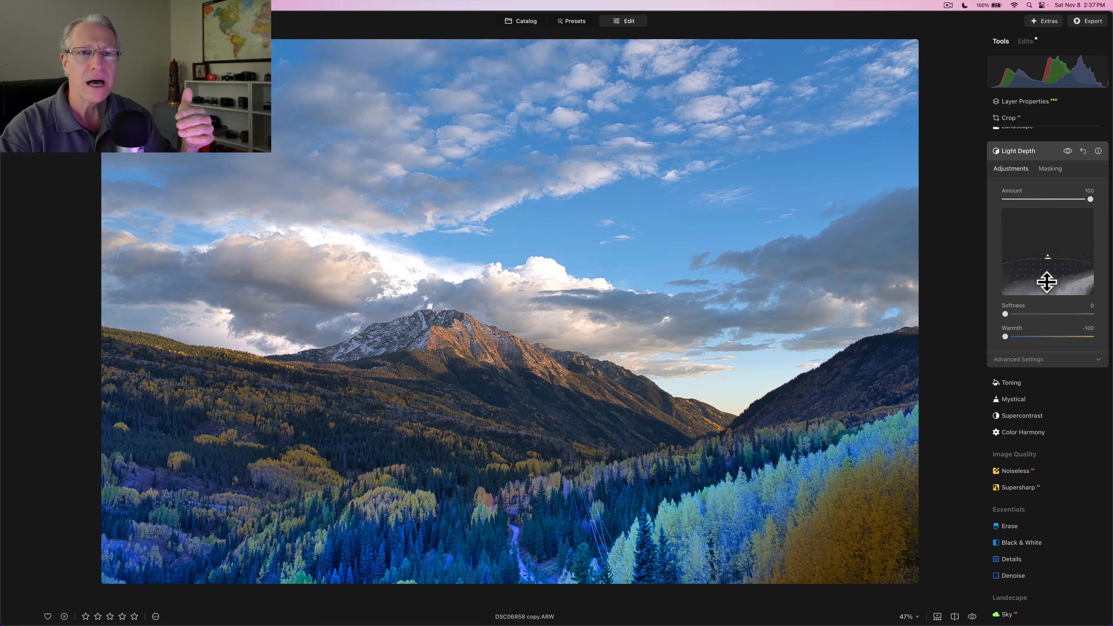
- Move the Light Depth point farther back, then set Amount to 21 and Warmth to 17, checking against the unedited photo
drag(1047, 281, 1047, 260)
click(1020, 199)
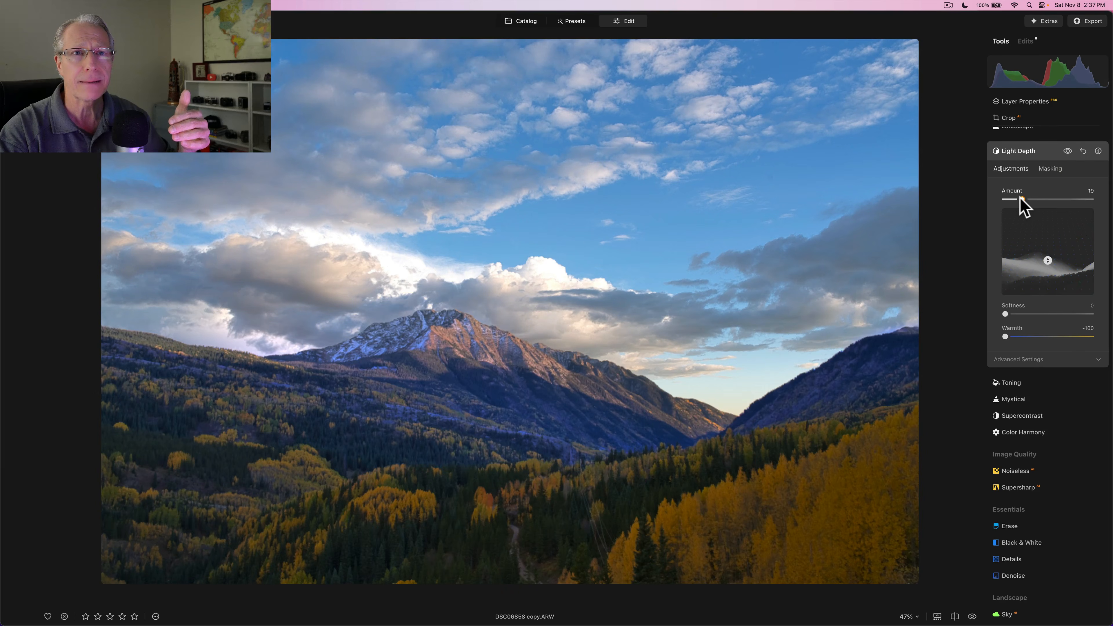
drag(1005, 336, 1047, 337)
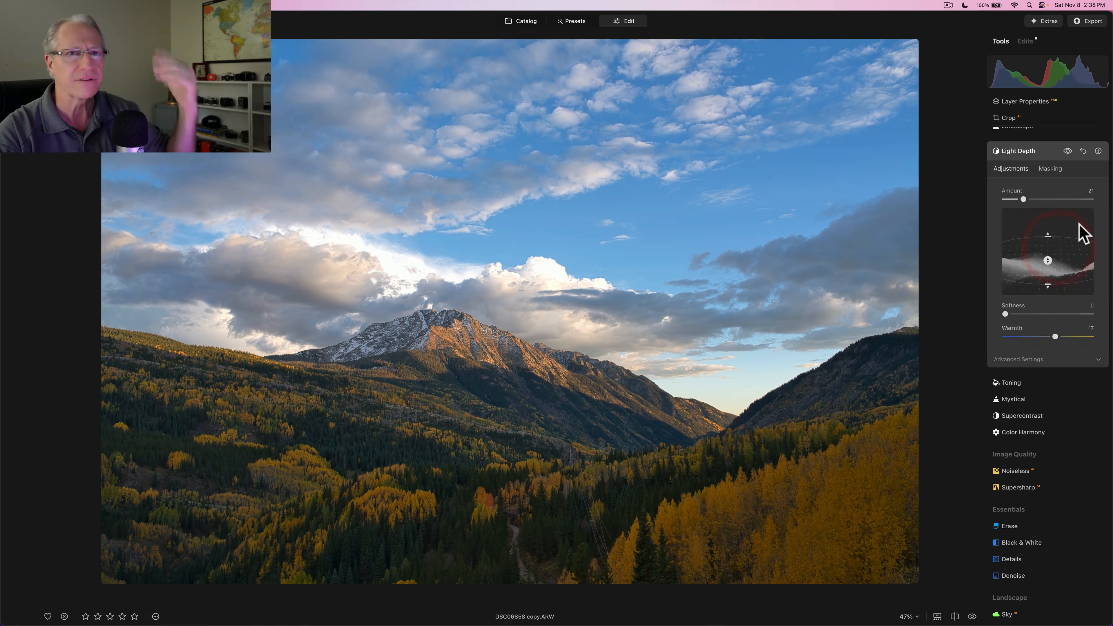
click(1067, 152)
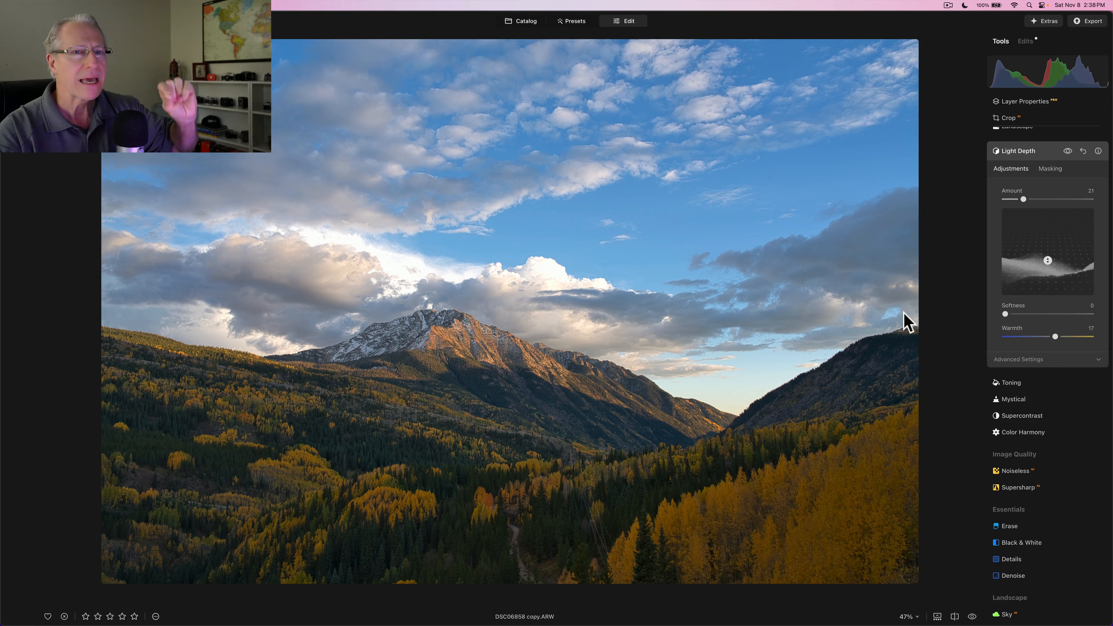
- Set Light Depth Softness to 24 and compare the photo with and without the effect
drag(1005, 314, 1019, 315)
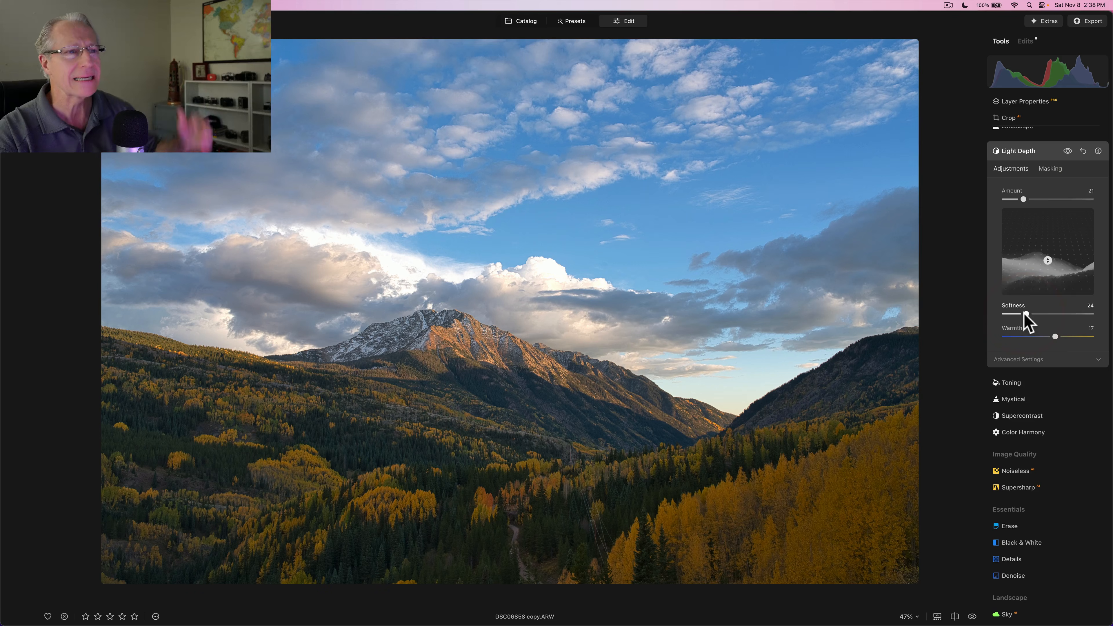
click(1068, 149)
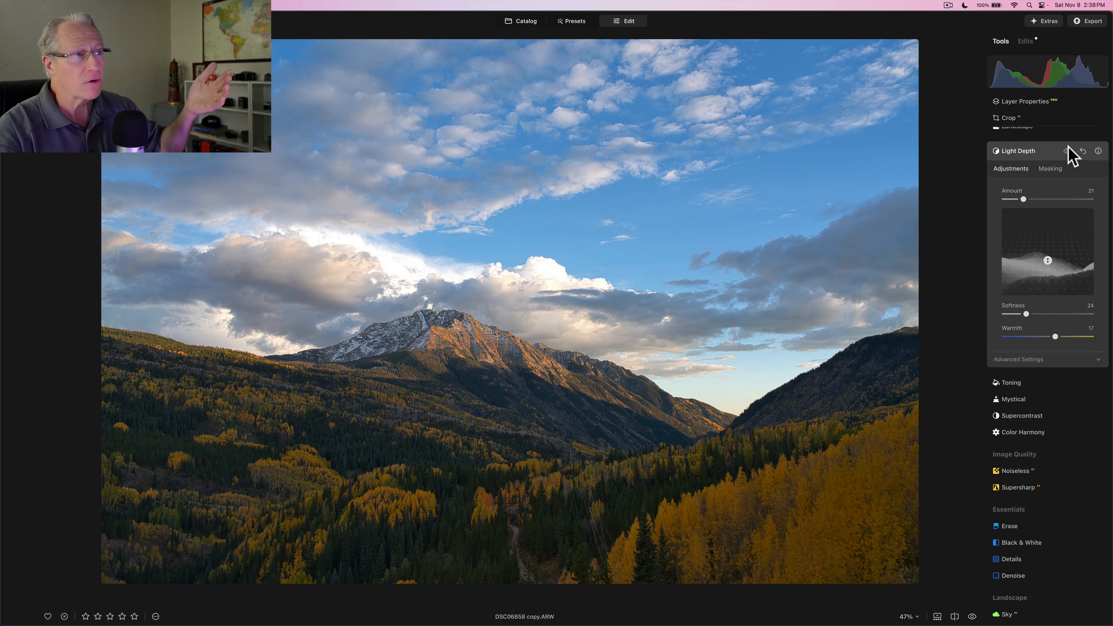
click(1069, 149)
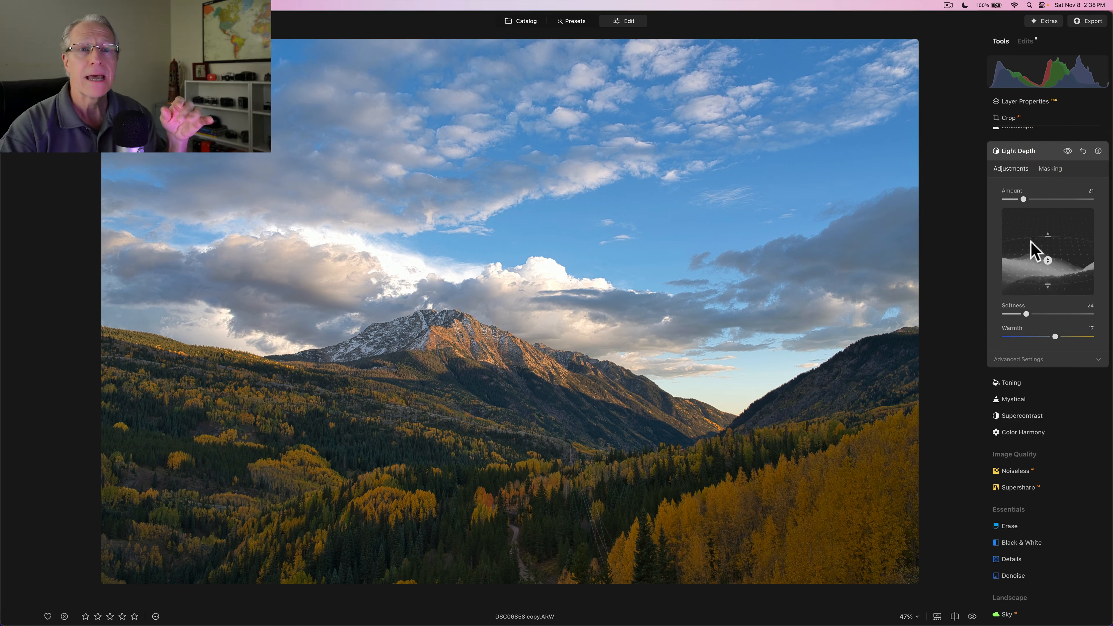
- Expand the advanced Light Depth settings and compare the photo before and after the effect
click(1022, 361)
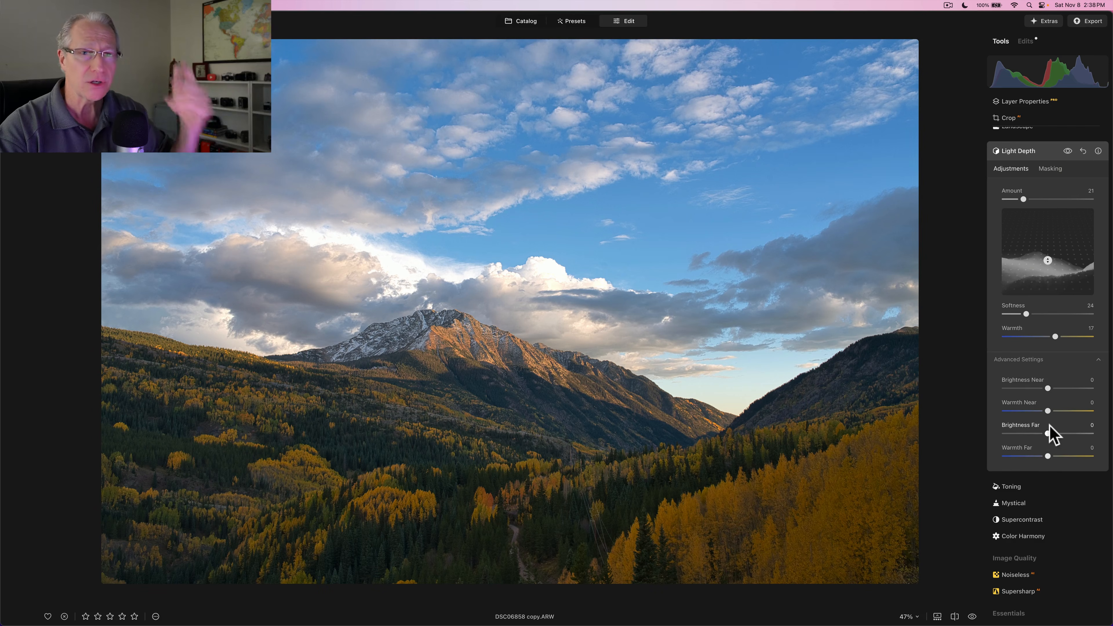
click(1066, 150)
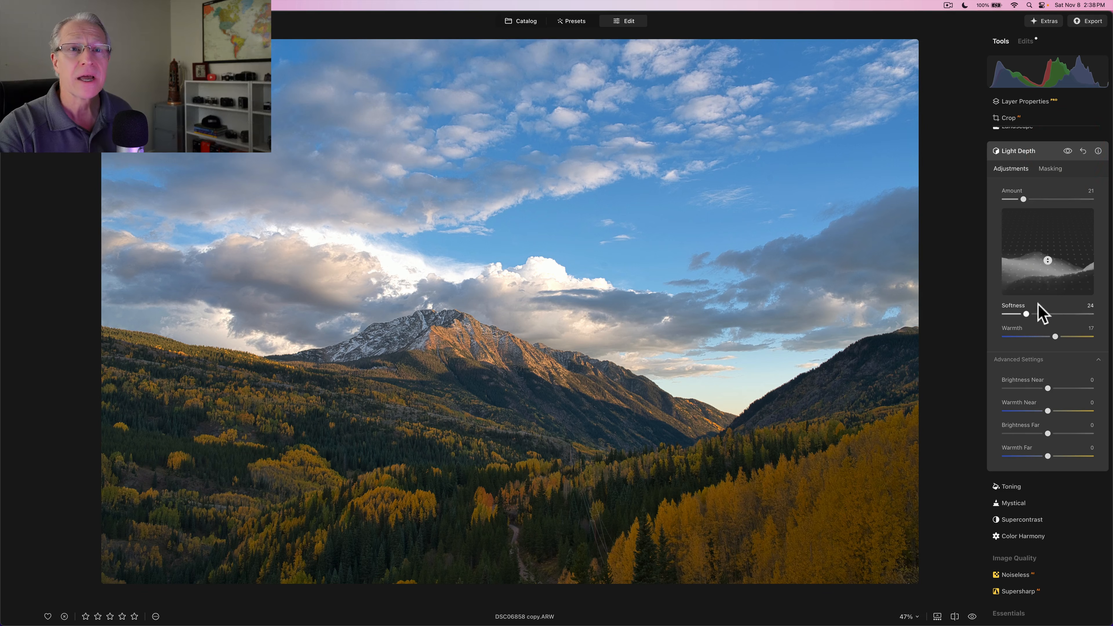
mouse_move(1048, 264)
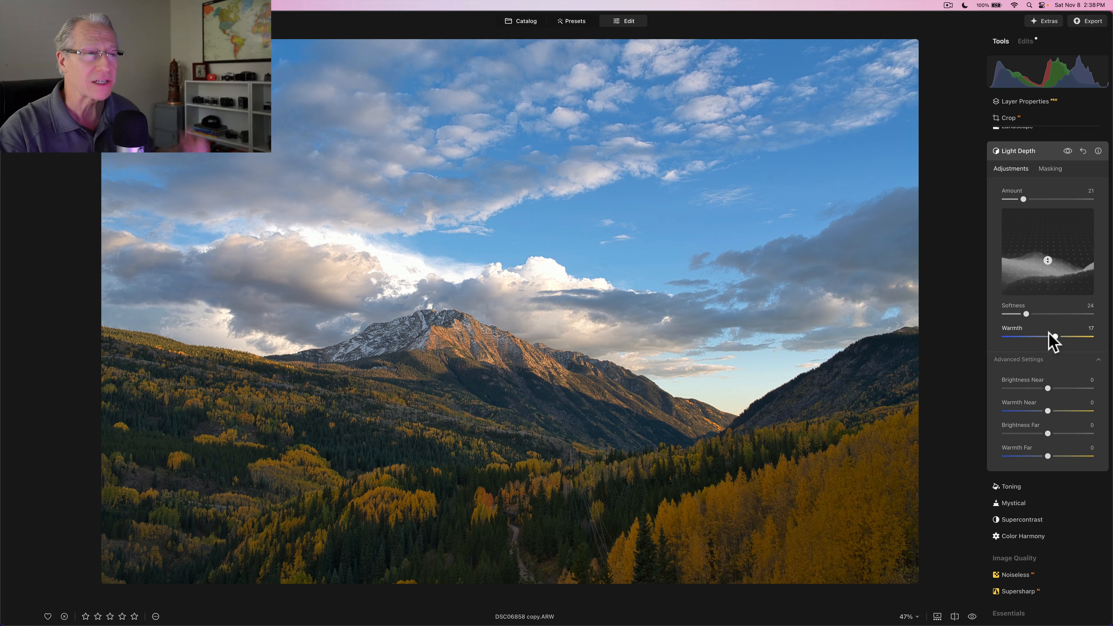
- Reset Light Depth and rebuild it with Amount 50, the depth point moved farther back, and Softness 16
click(1082, 151)
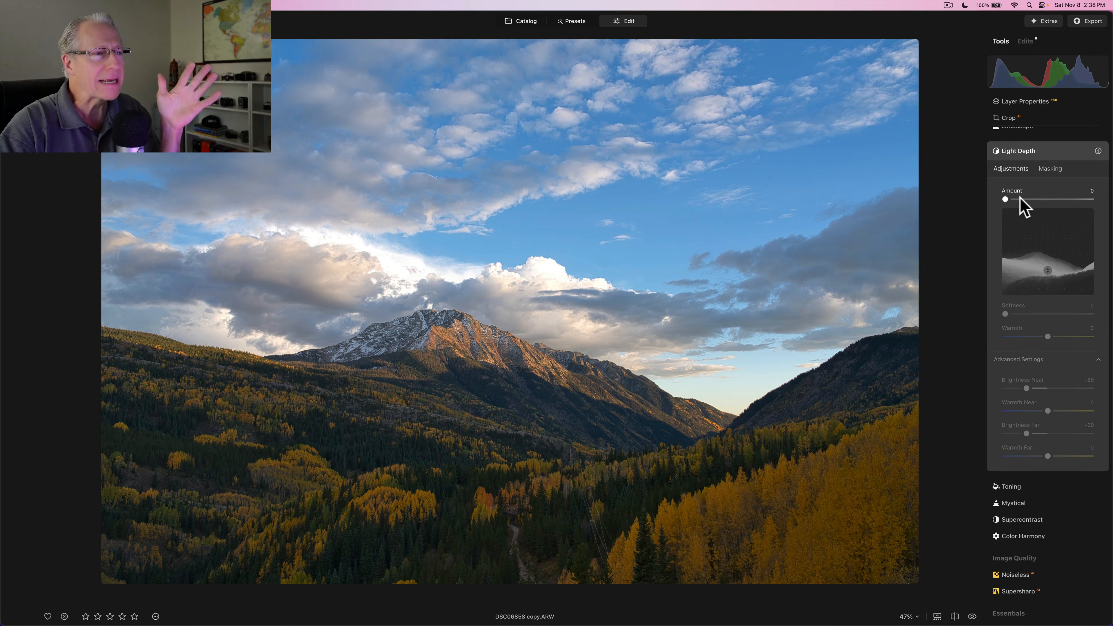
drag(1019, 198, 1048, 198)
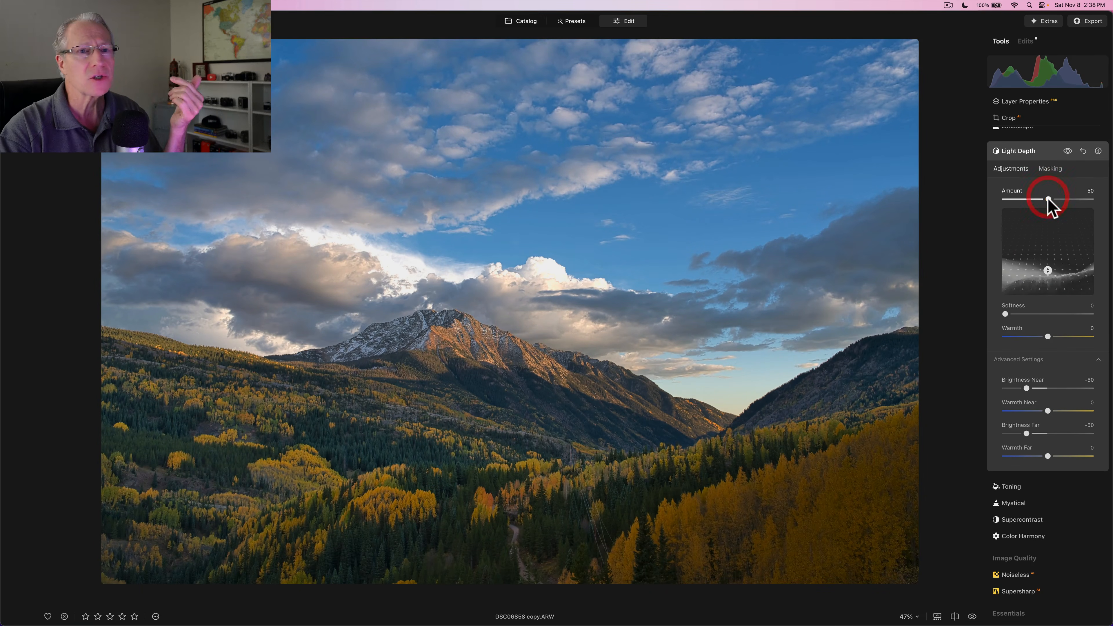
drag(1049, 290, 1050, 253)
click(1049, 253)
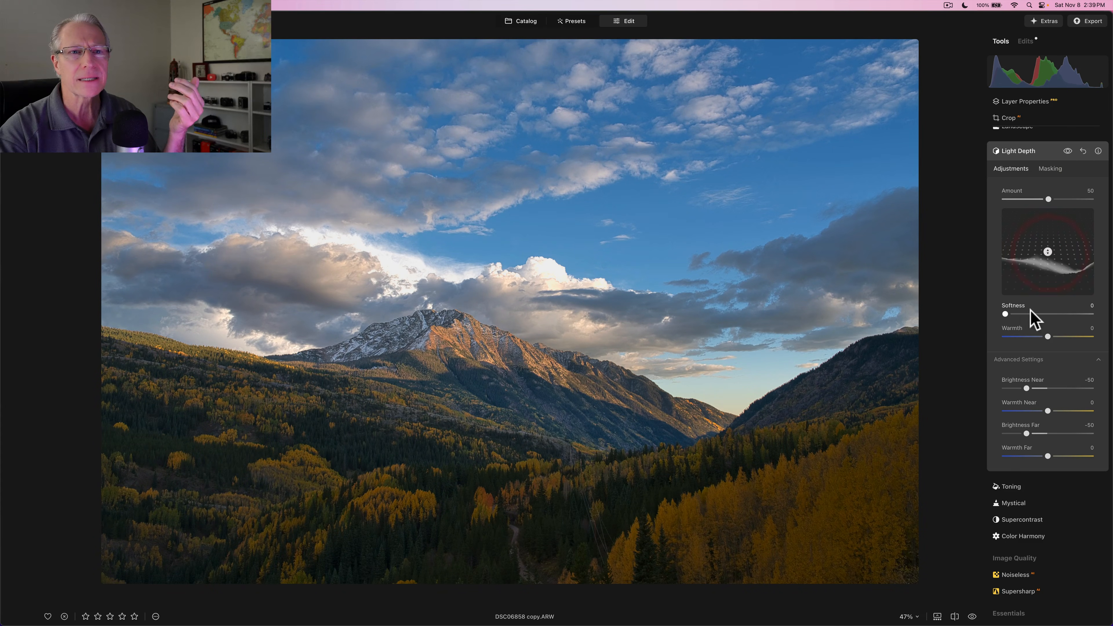
click(1016, 313)
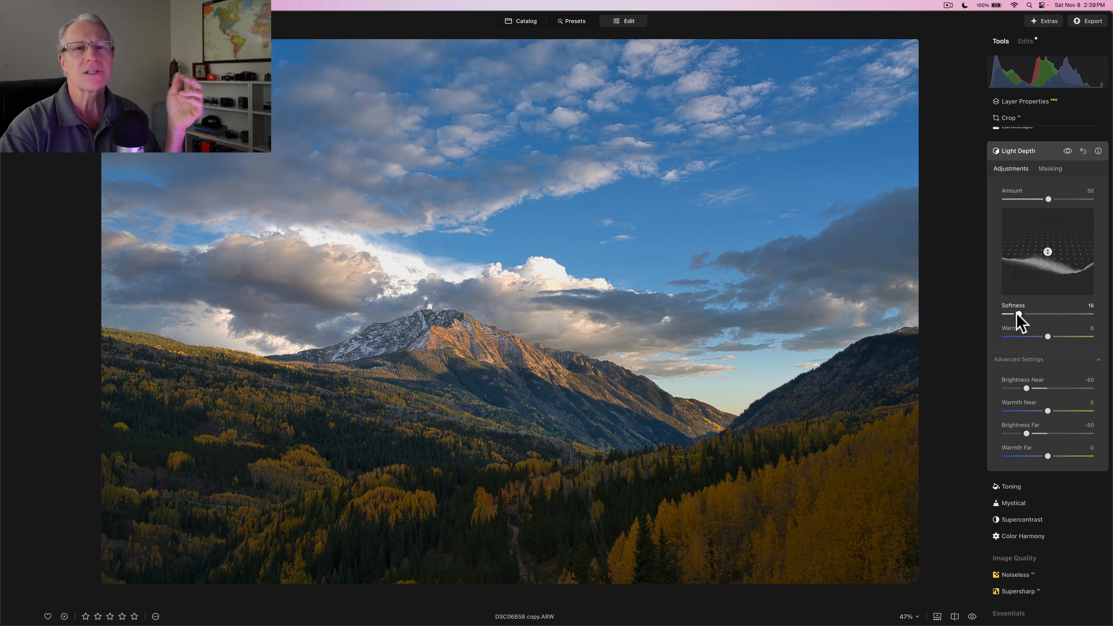
- Set Brightness Near and Brightness Far to 0 and compare the photo with and without Light Depth
click(1046, 388)
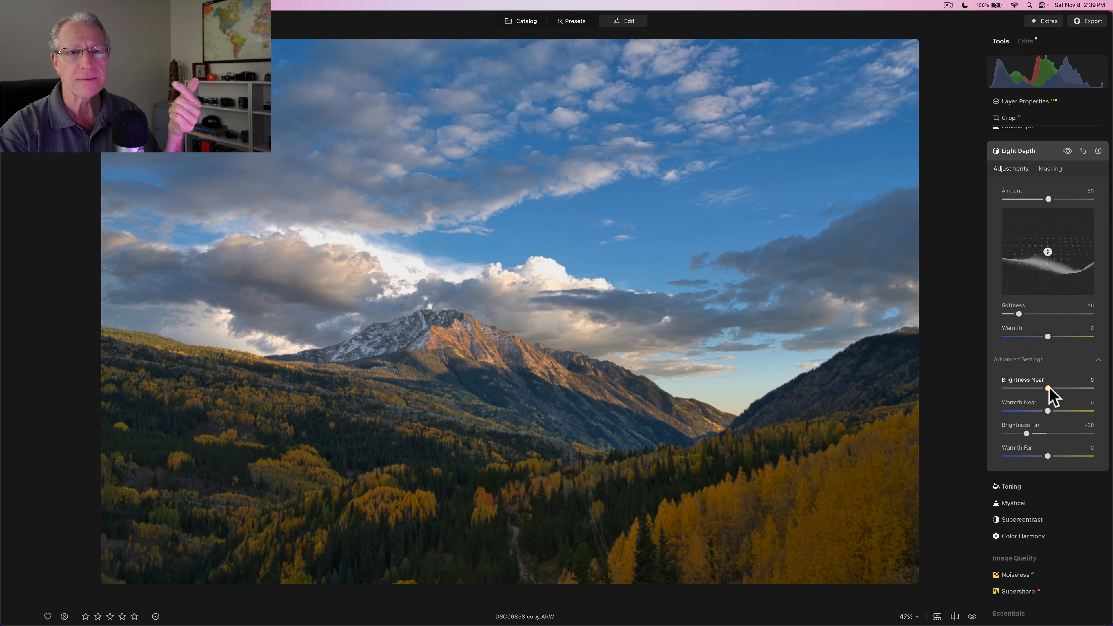
click(1048, 433)
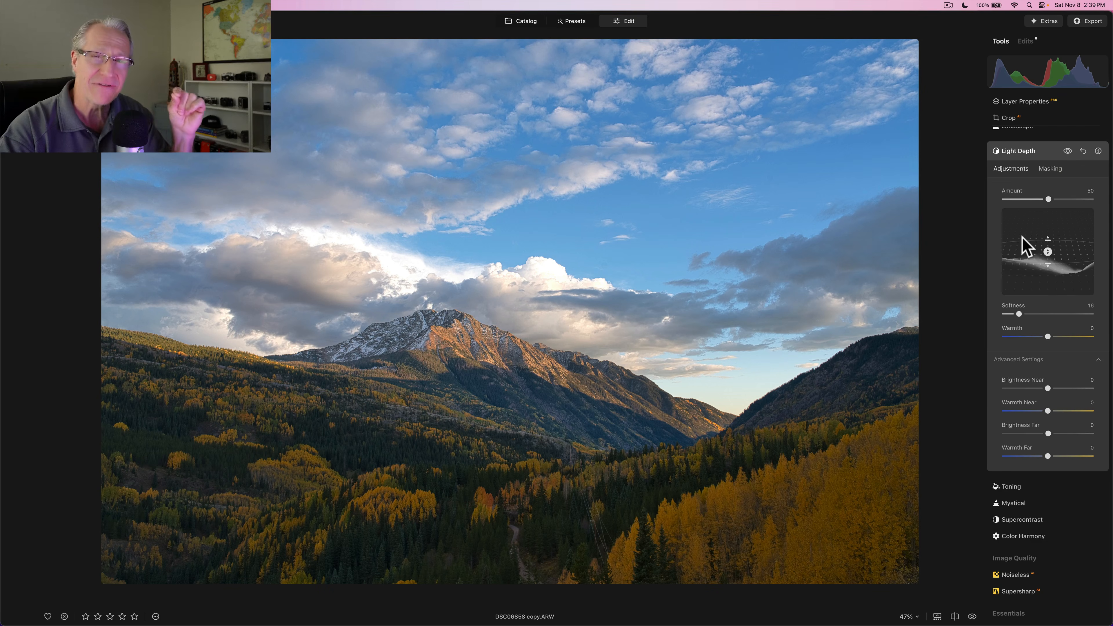
click(1068, 150)
click(1067, 150)
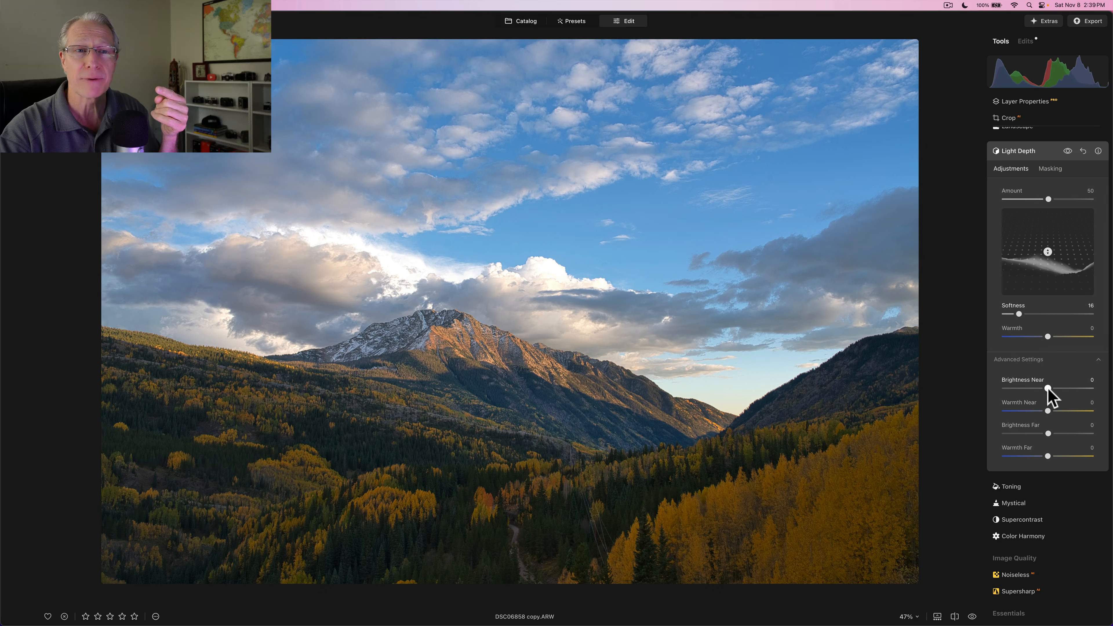
- Set Brightness Near and Warmth Near to -100, try Amount at 100 and 14, and return it to 50
drag(1047, 388, 993, 388)
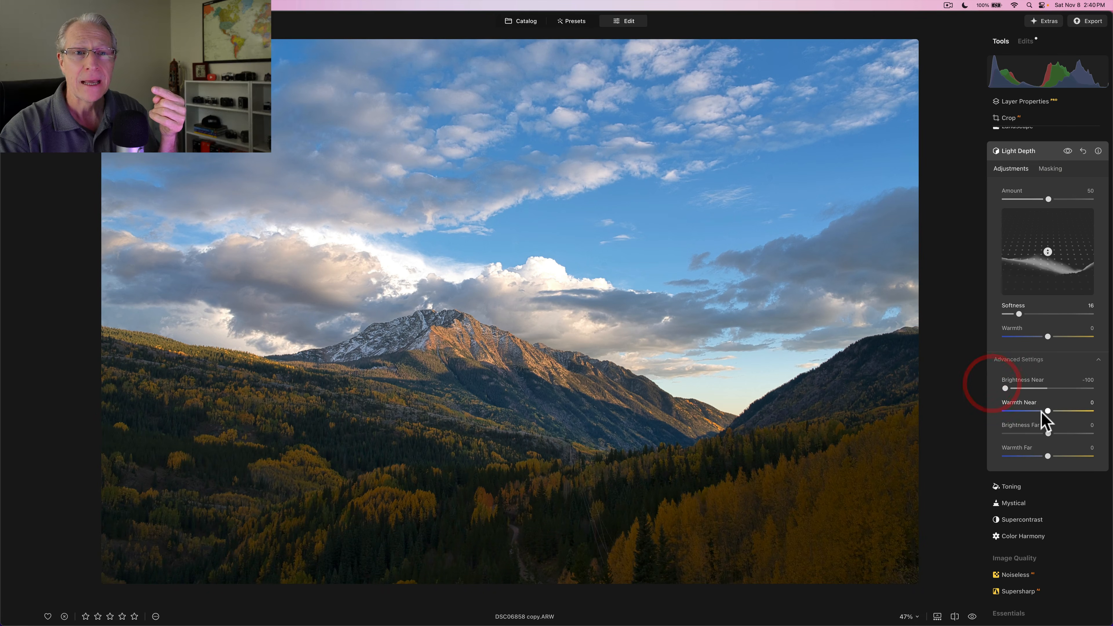
drag(1047, 412, 991, 410)
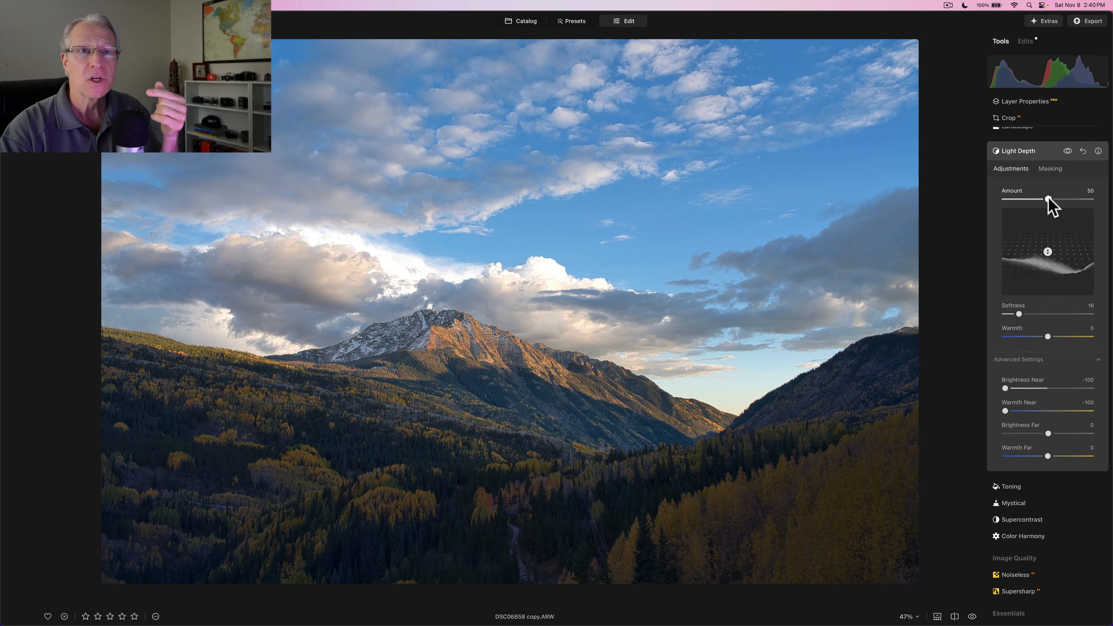
drag(1048, 200, 1105, 199)
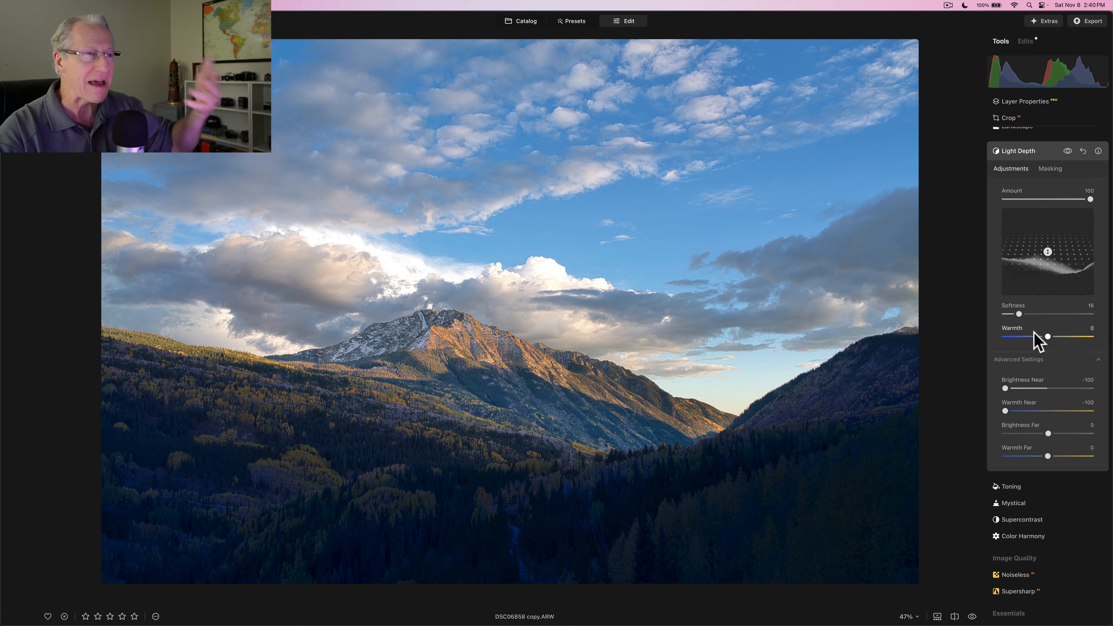
click(1046, 199)
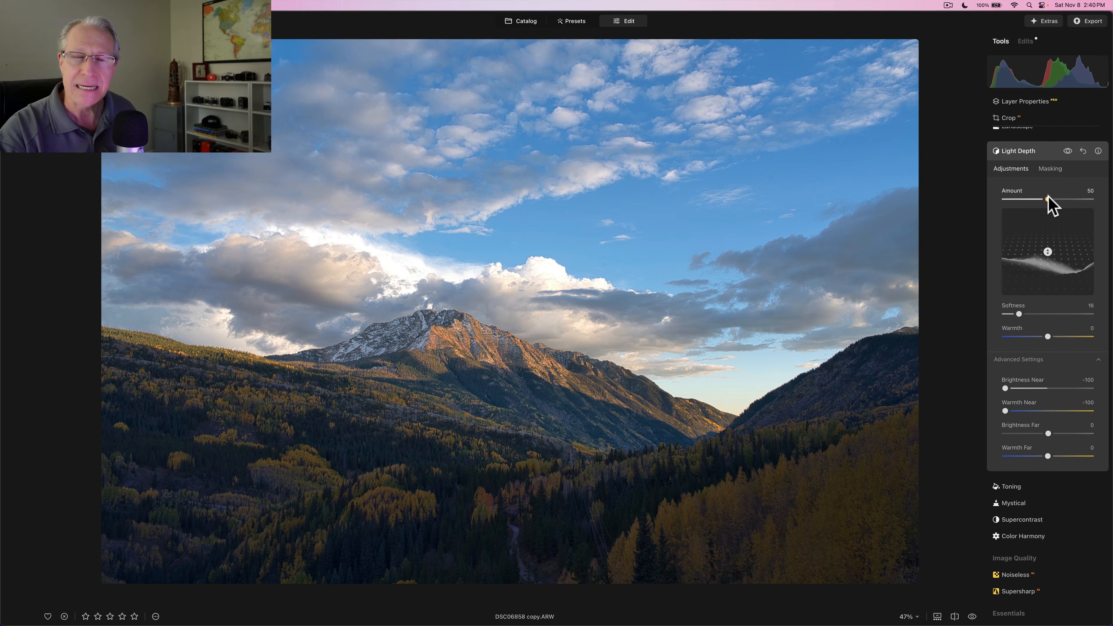
drag(1048, 198, 1019, 193)
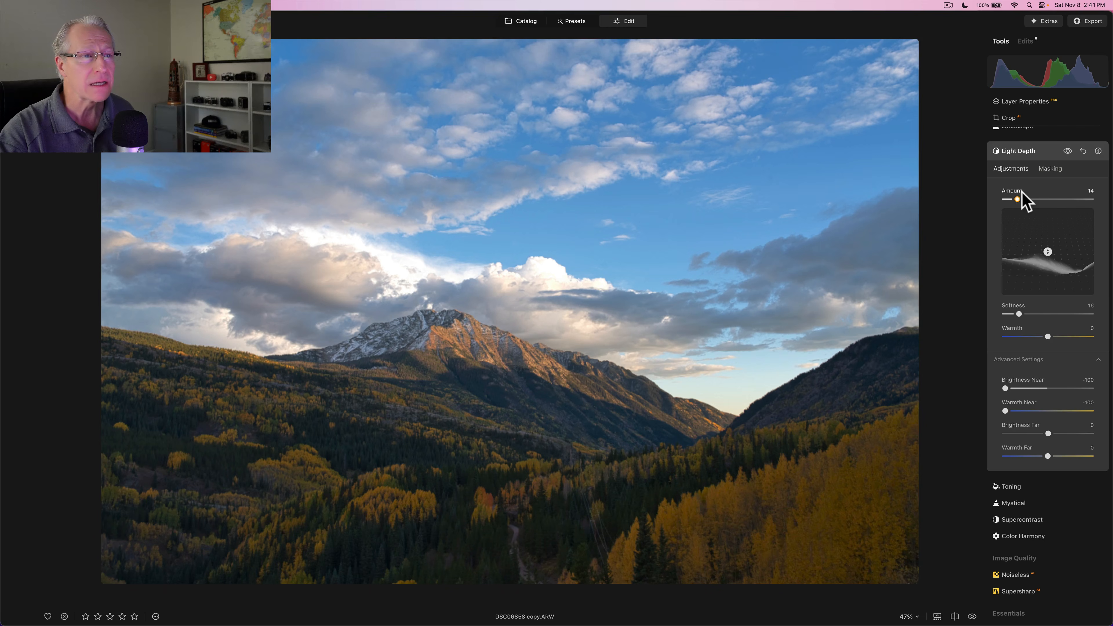
drag(1016, 199, 1049, 199)
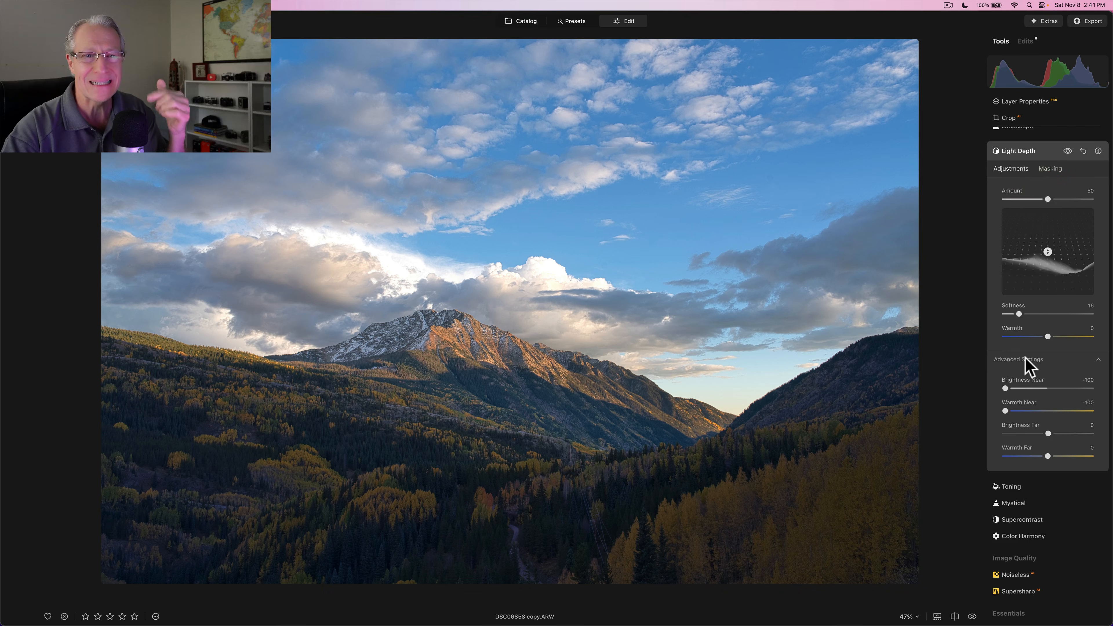
- Return both Brightness Near and Warmth Near to 0
click(1046, 389)
click(1048, 389)
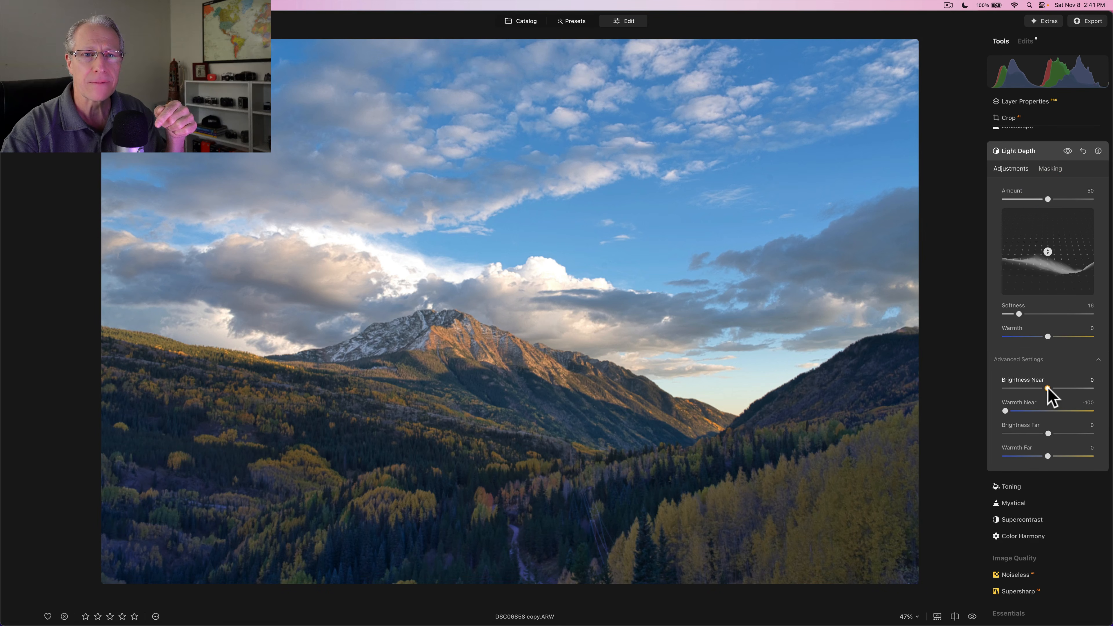
click(1047, 411)
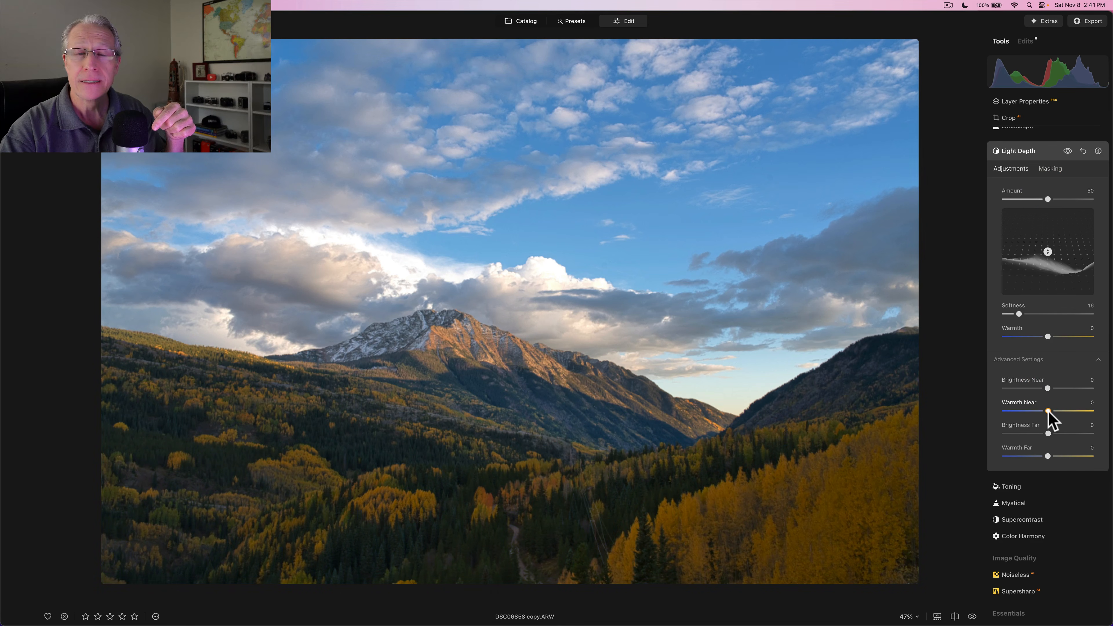
click(1047, 411)
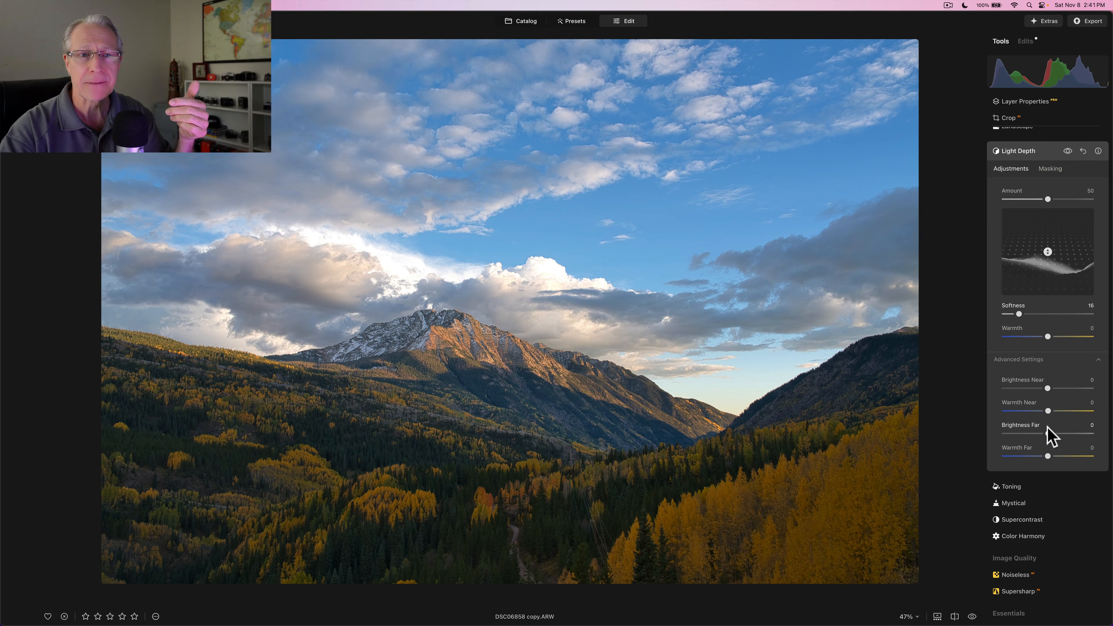
- Try a bright, warm distance by setting Brightness Far, Warmth Far and Amount all to 100
drag(1047, 433, 1099, 431)
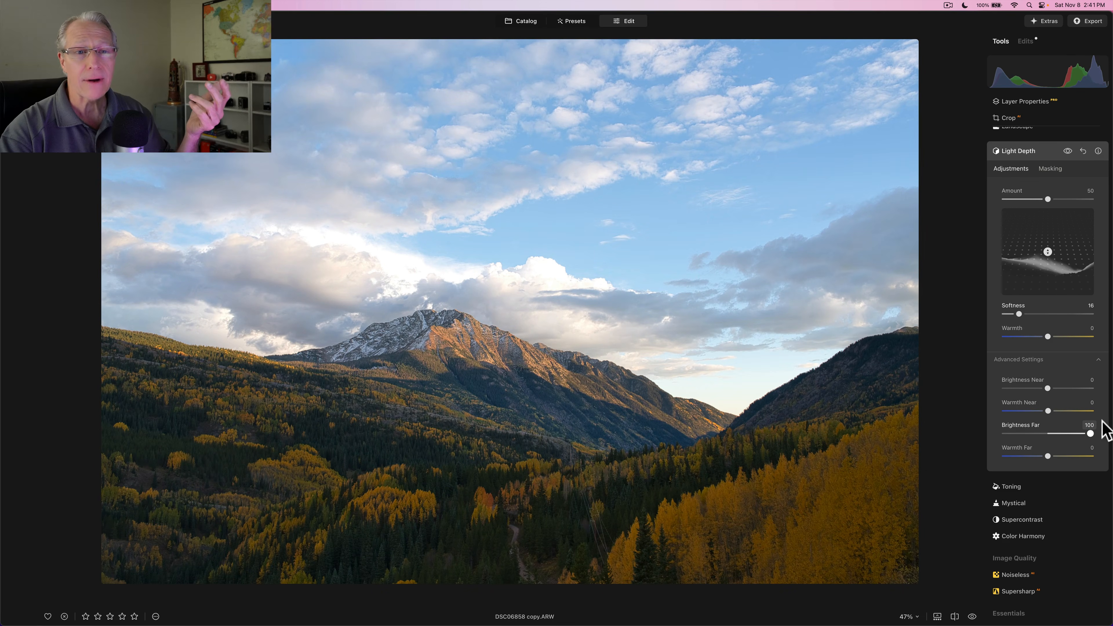
drag(1075, 456, 1098, 453)
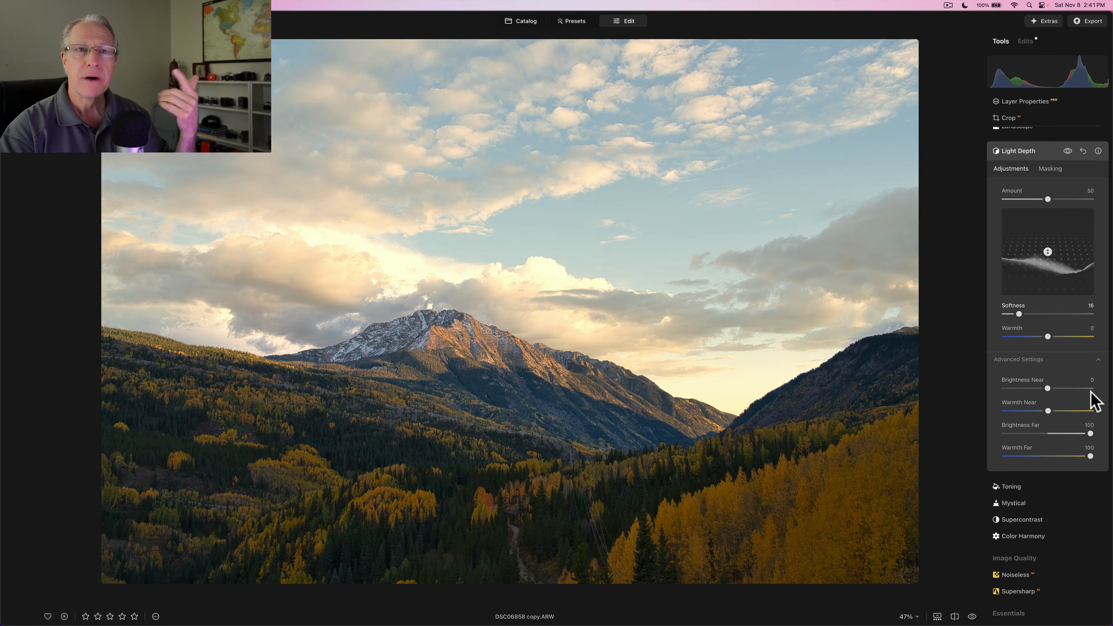
drag(1048, 200, 1098, 194)
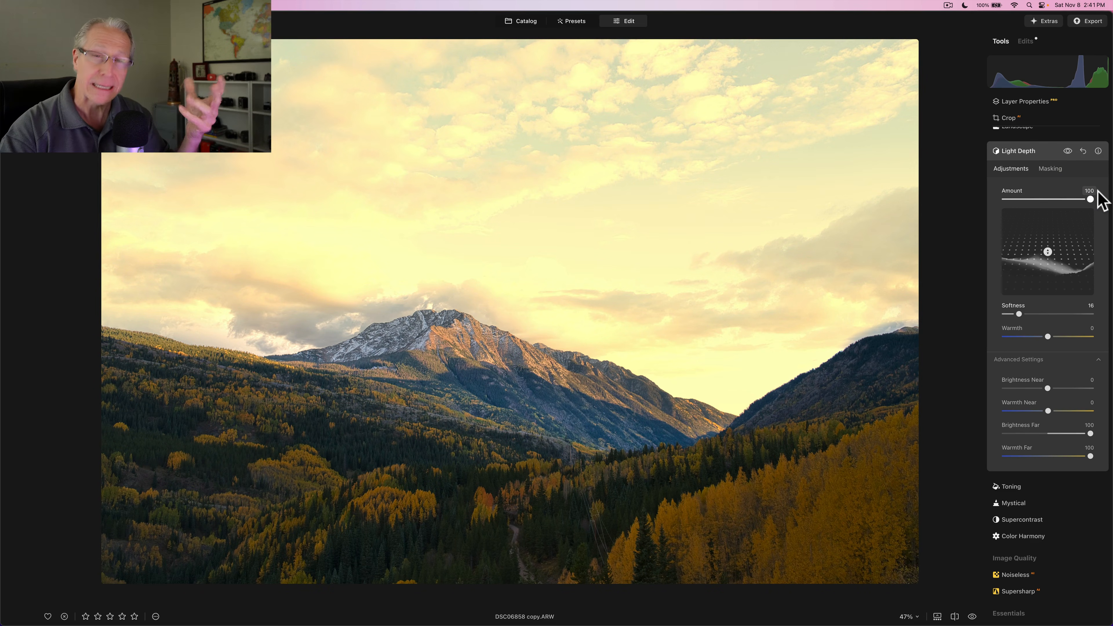
- Set Brightness Far and Warmth Far to -100, and reduce the Light Depth Amount to 15
drag(1021, 457, 994, 431)
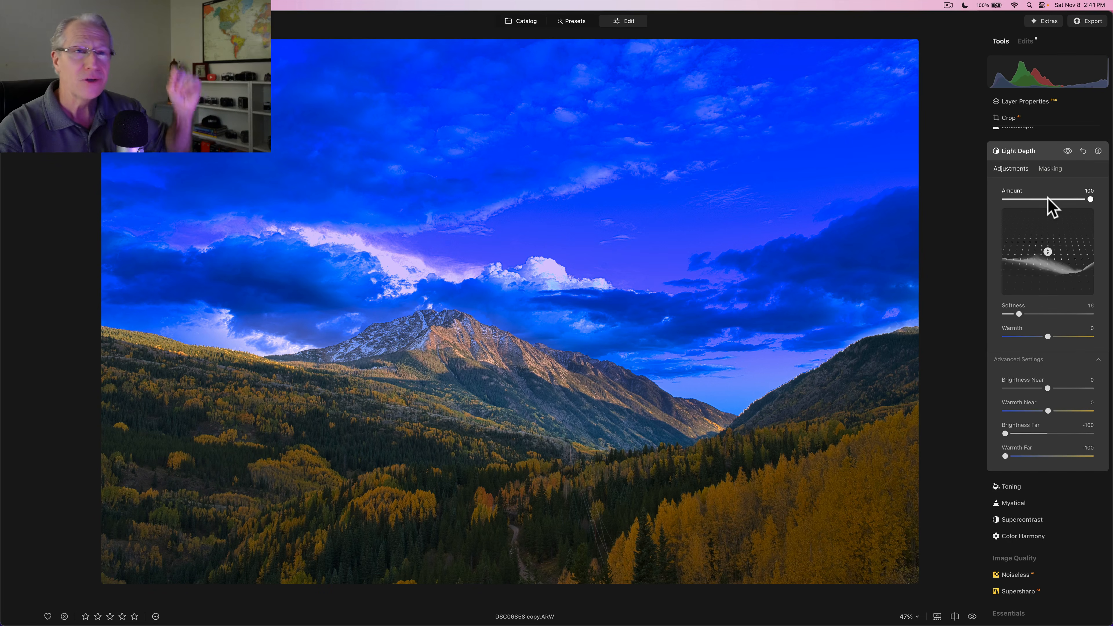
drag(1047, 200, 1017, 200)
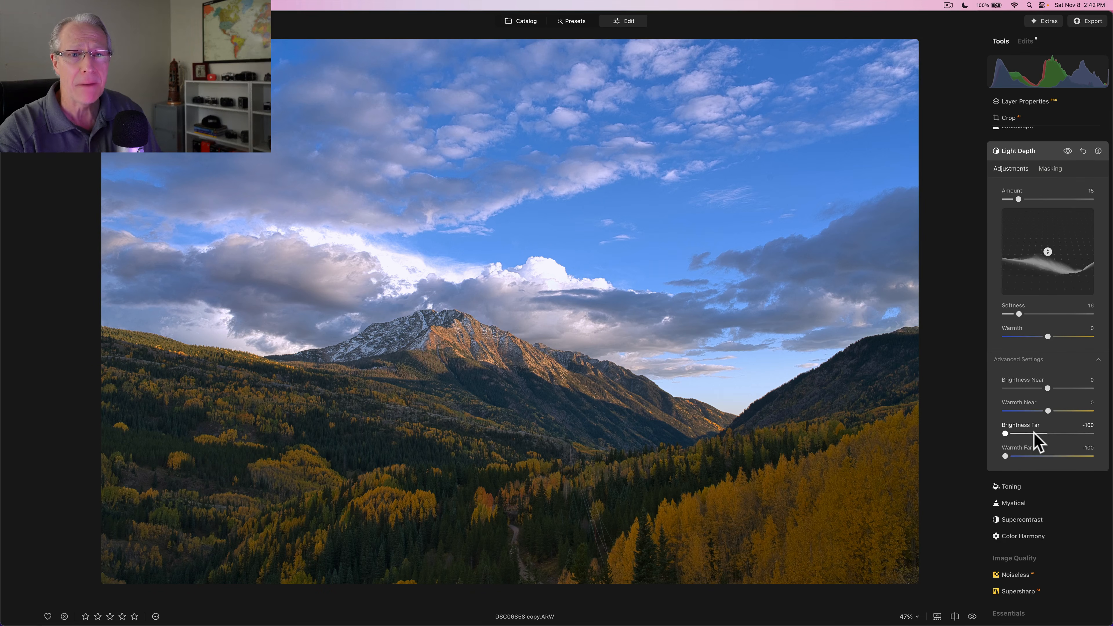
- Set Brightness Far to -28 and Warmth Far to 13, then compare the photo before and after Light Depth
drag(1035, 433, 1054, 459)
double_click(1068, 455)
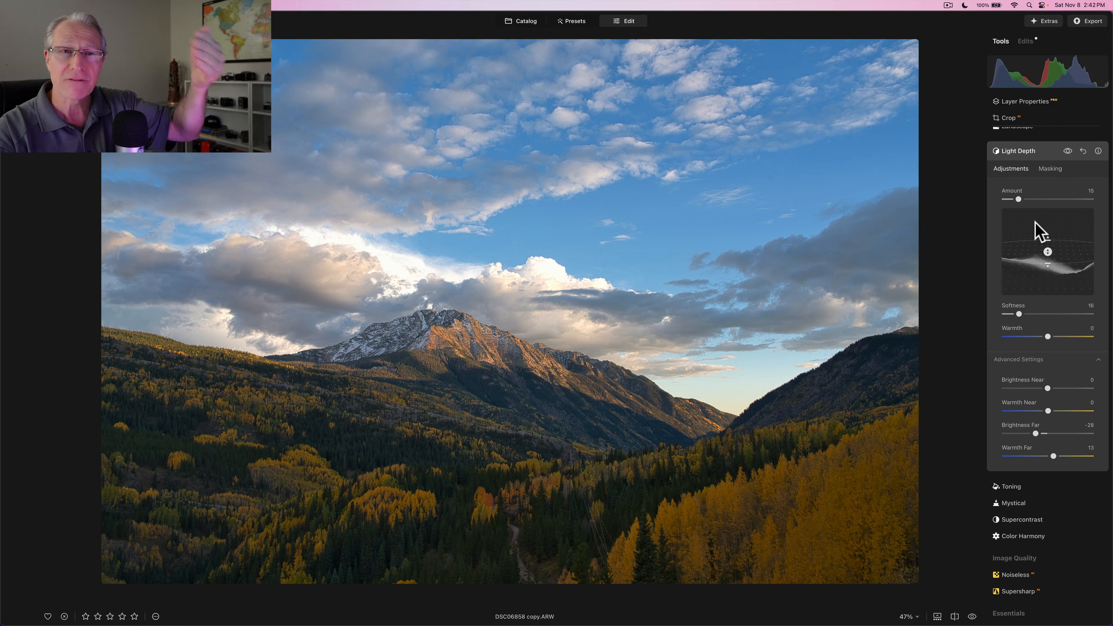
click(1068, 151)
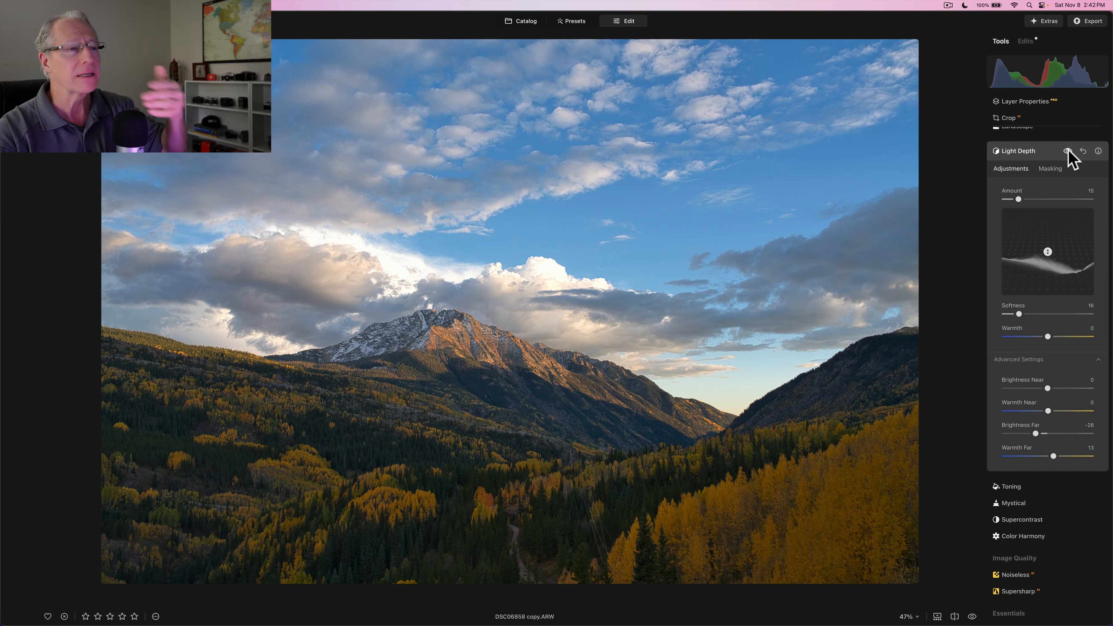